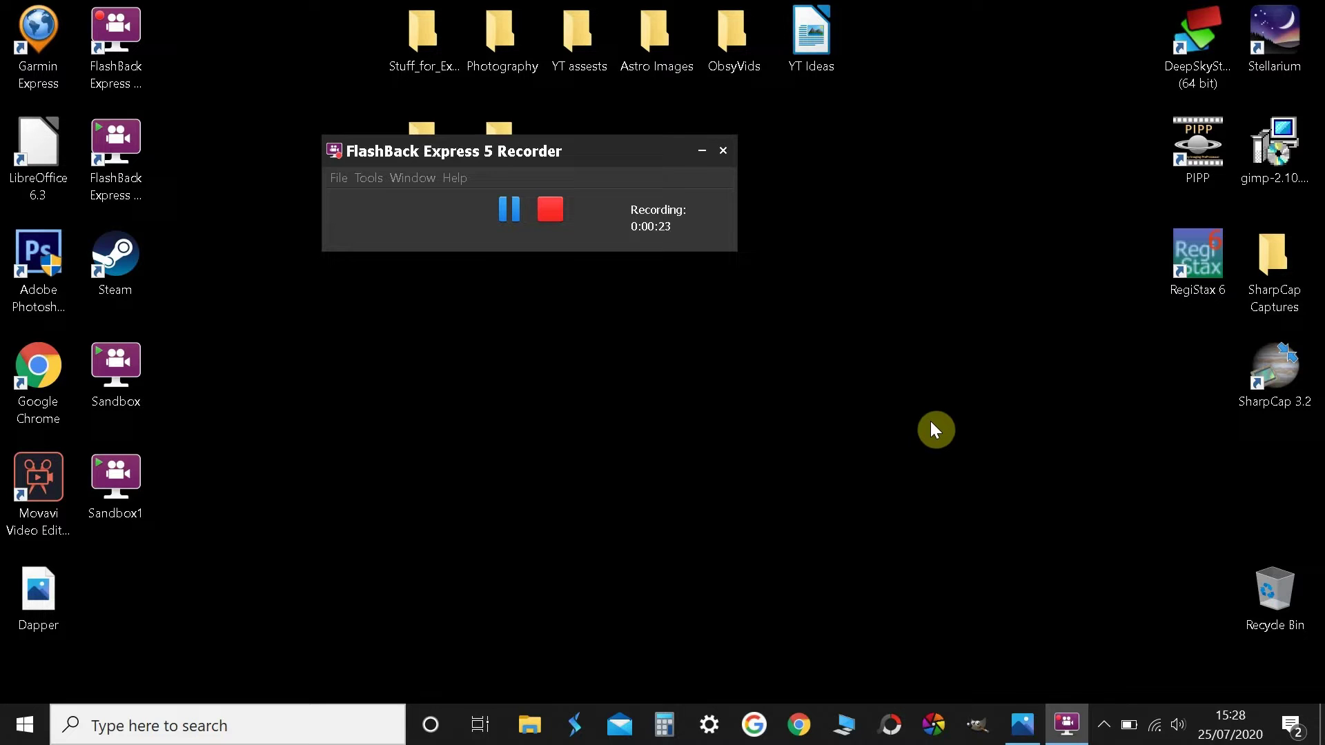
Bring the Comet4.png photo of the comet and dark starfield to the front in Photos
{"action": "left_click", "coordinate": [1024, 726]}
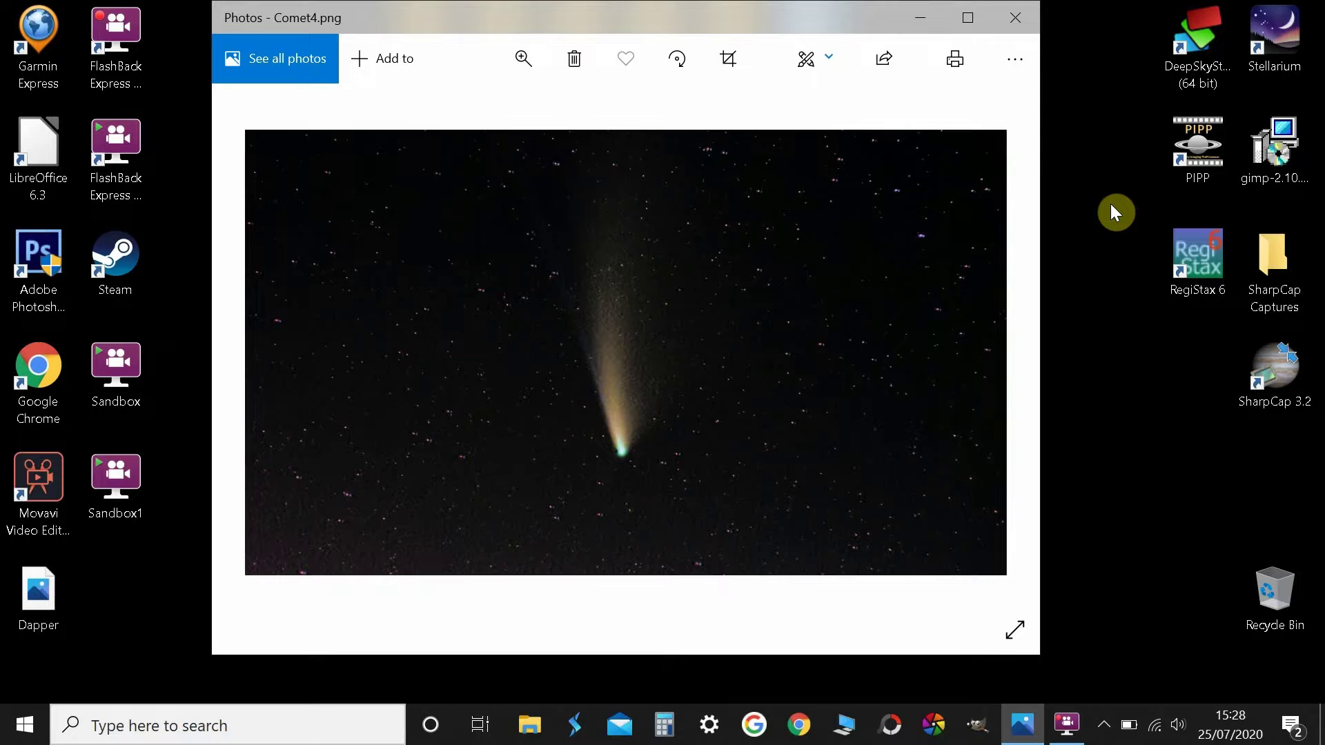
Launch DeepSkyStacker and add DSCF1385, DSCF1386 and DSCF1387 from CometTIFF as light frames
{"action": "left_click", "coordinate": [921, 15]}
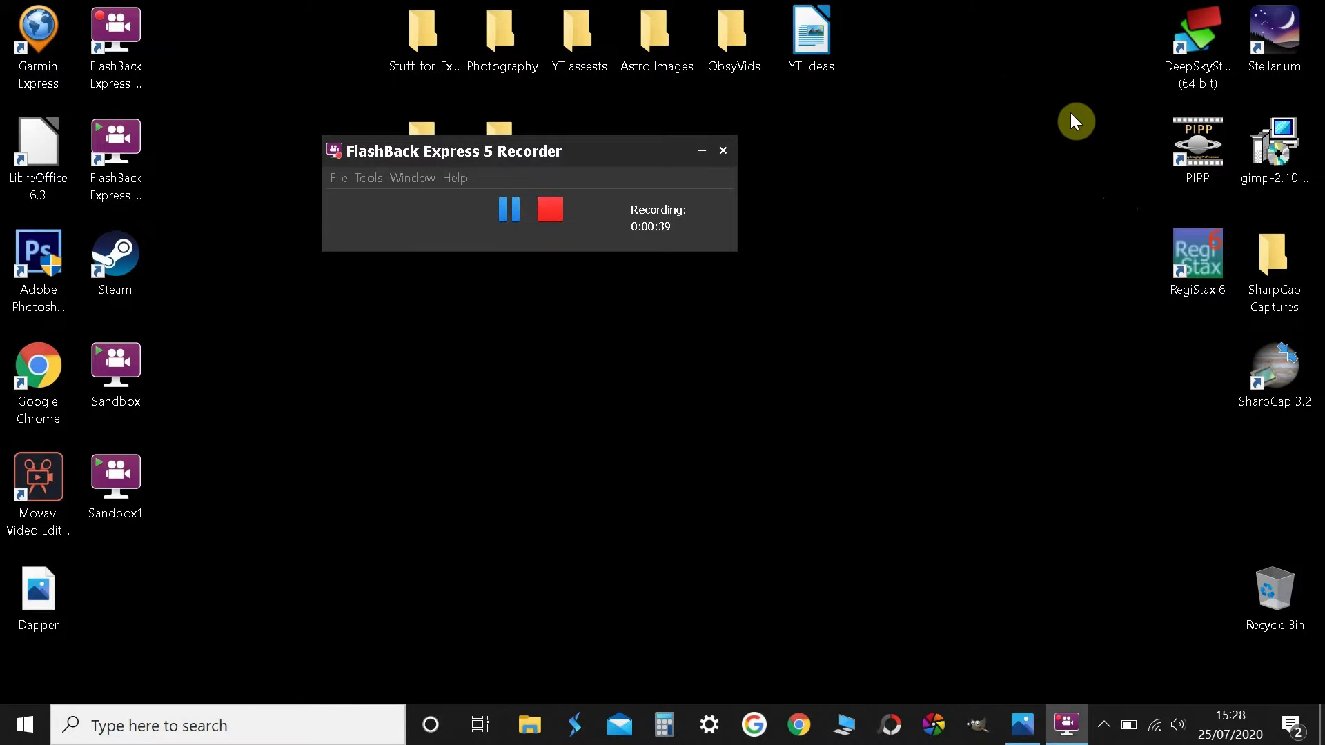
{"action": "double_click", "coordinate": [1201, 31]}
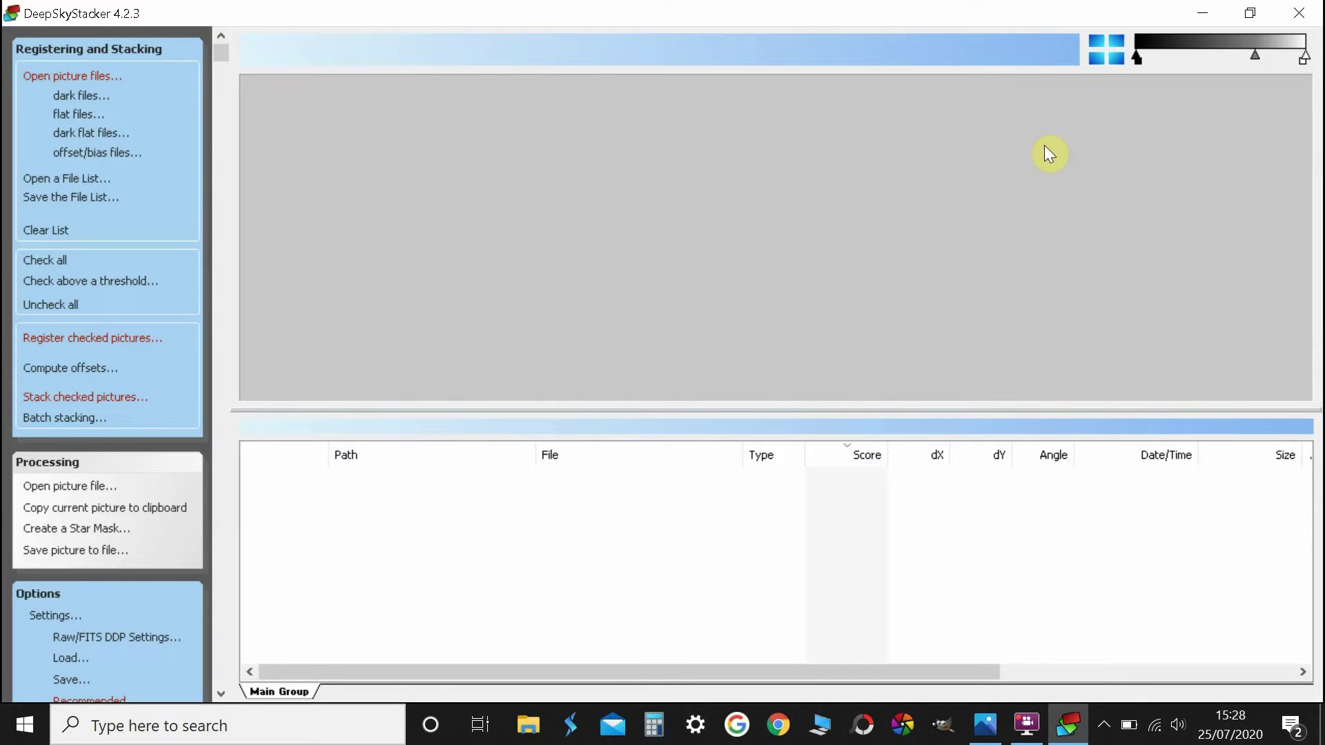
{"action": "left_click", "coordinate": [48, 76]}
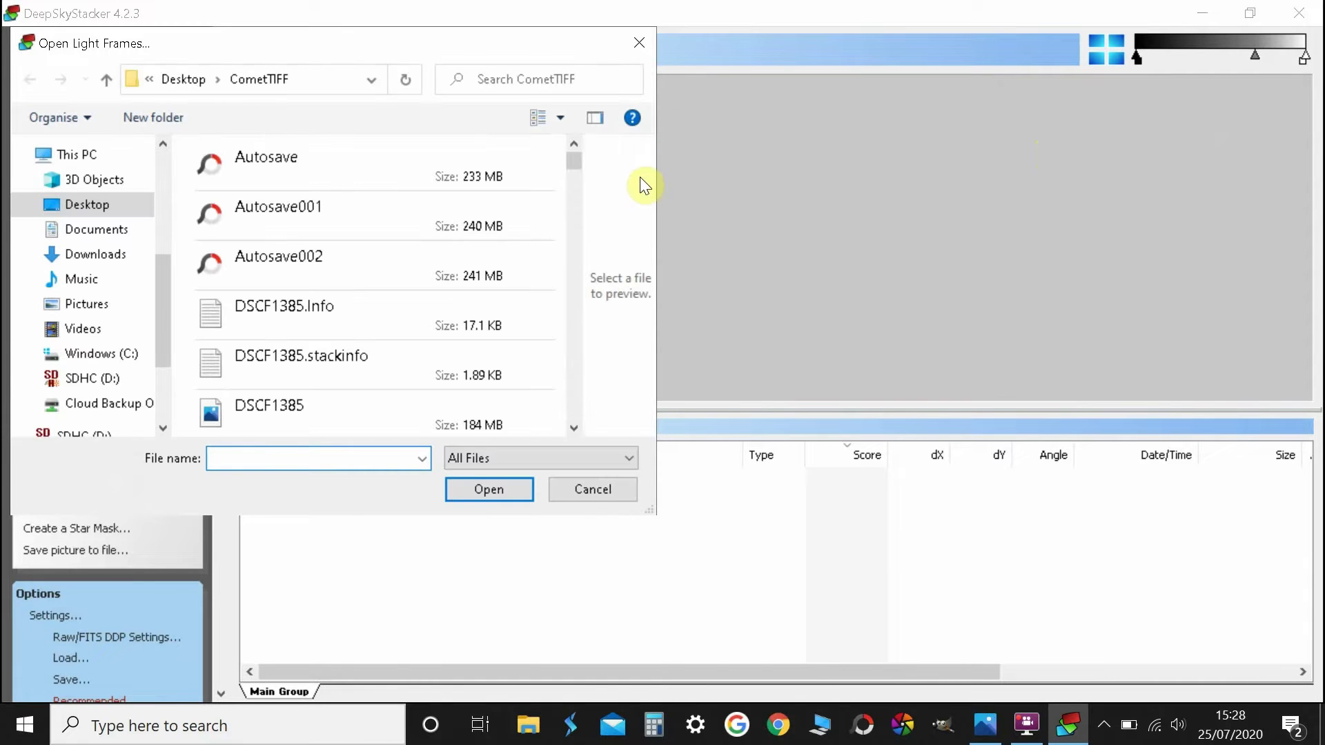
{"action": "left_click_drag", "start_coordinate": [573, 155], "coordinate": [570, 160]}
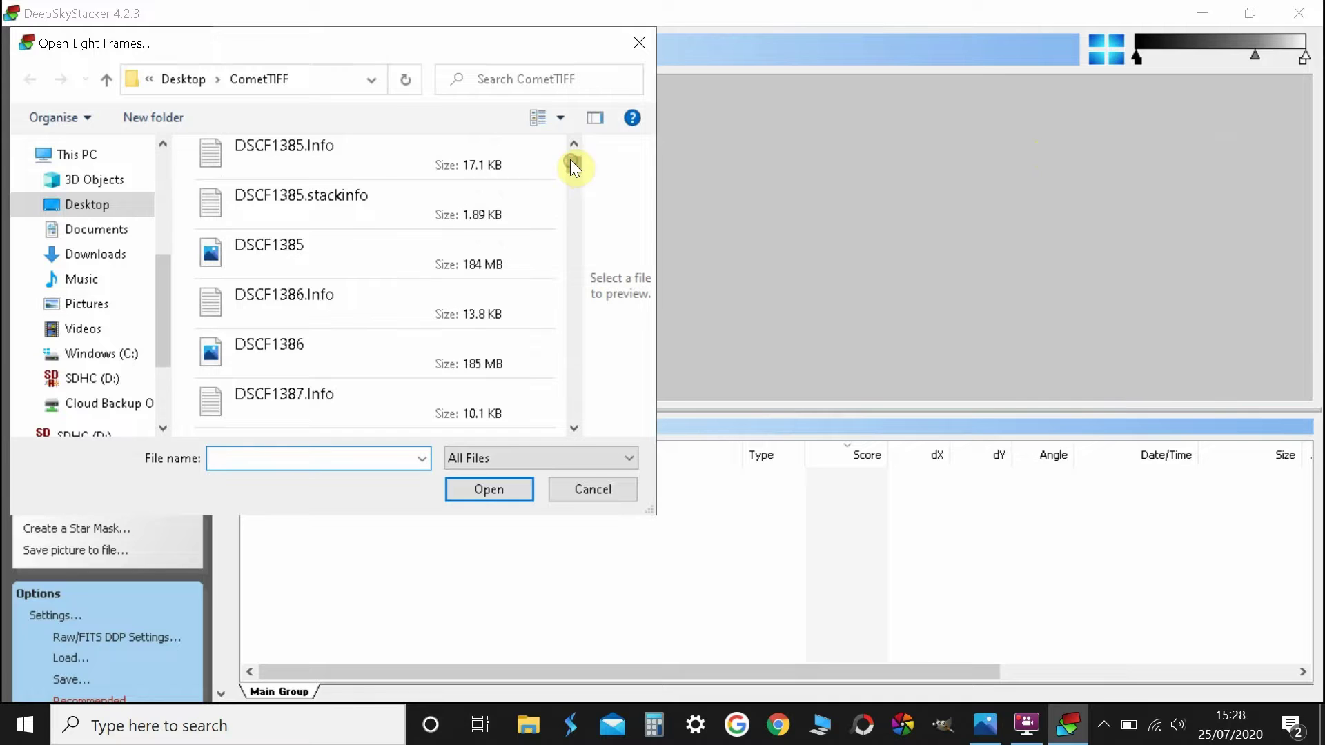
{"action": "left_click", "coordinate": [254, 253], "text": "shift"}
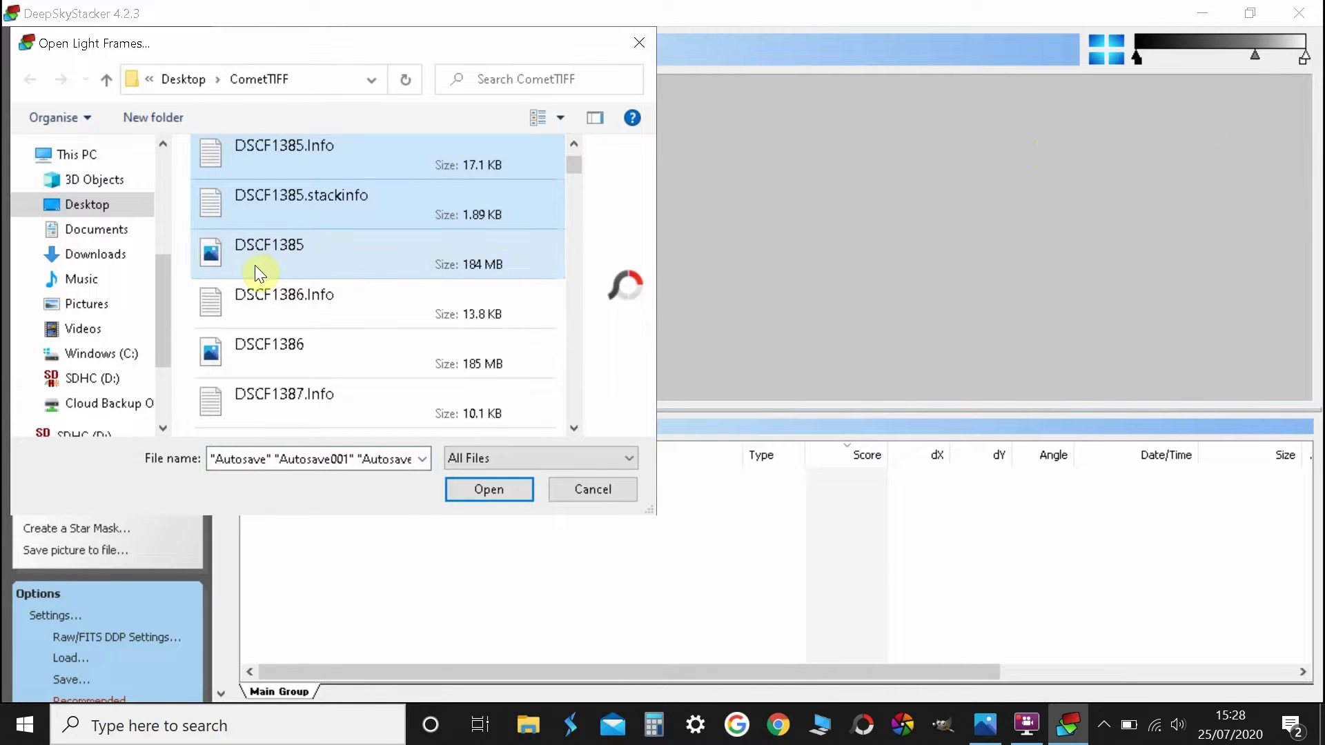
{"action": "left_click", "coordinate": [255, 265]}
{"action": "left_click", "coordinate": [268, 336], "text": "ctrl"}
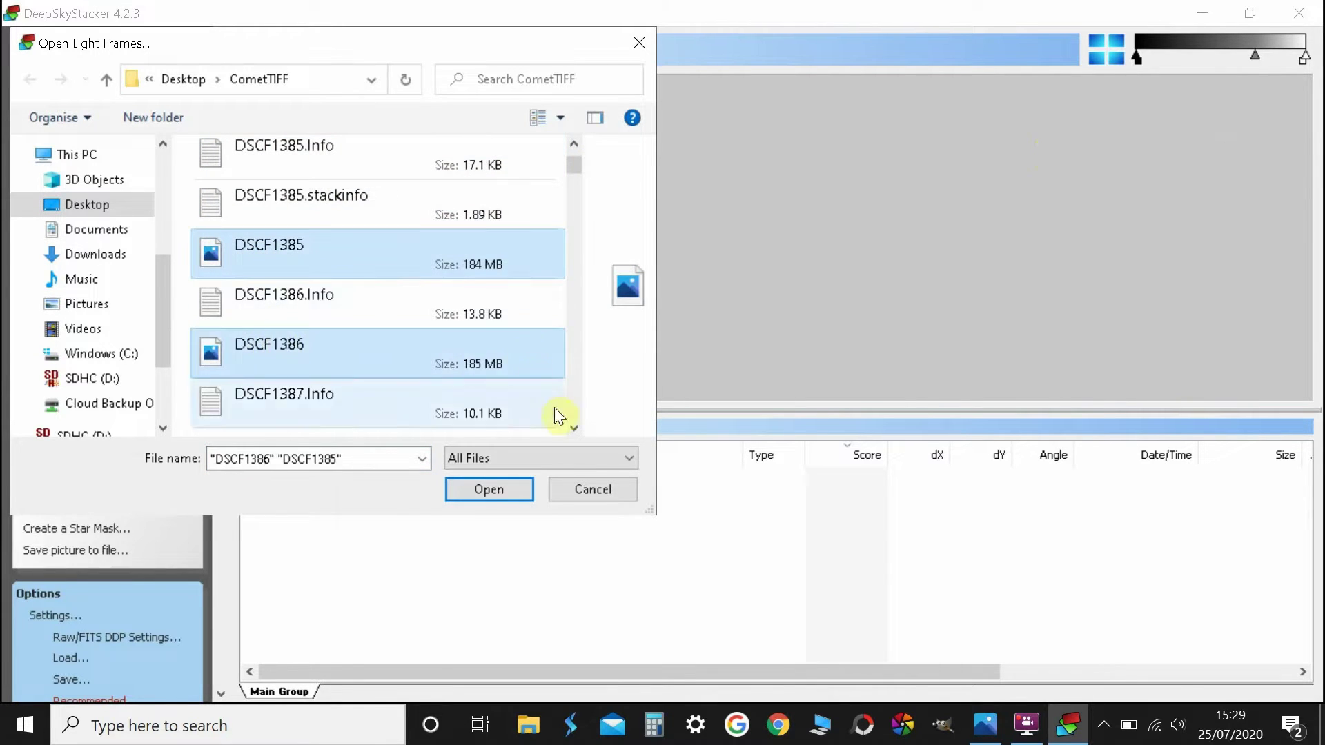
{"action": "left_click", "coordinate": [572, 427]}
{"action": "left_click", "coordinate": [571, 427]}
{"action": "left_click", "coordinate": [248, 374], "text": "ctrl"}
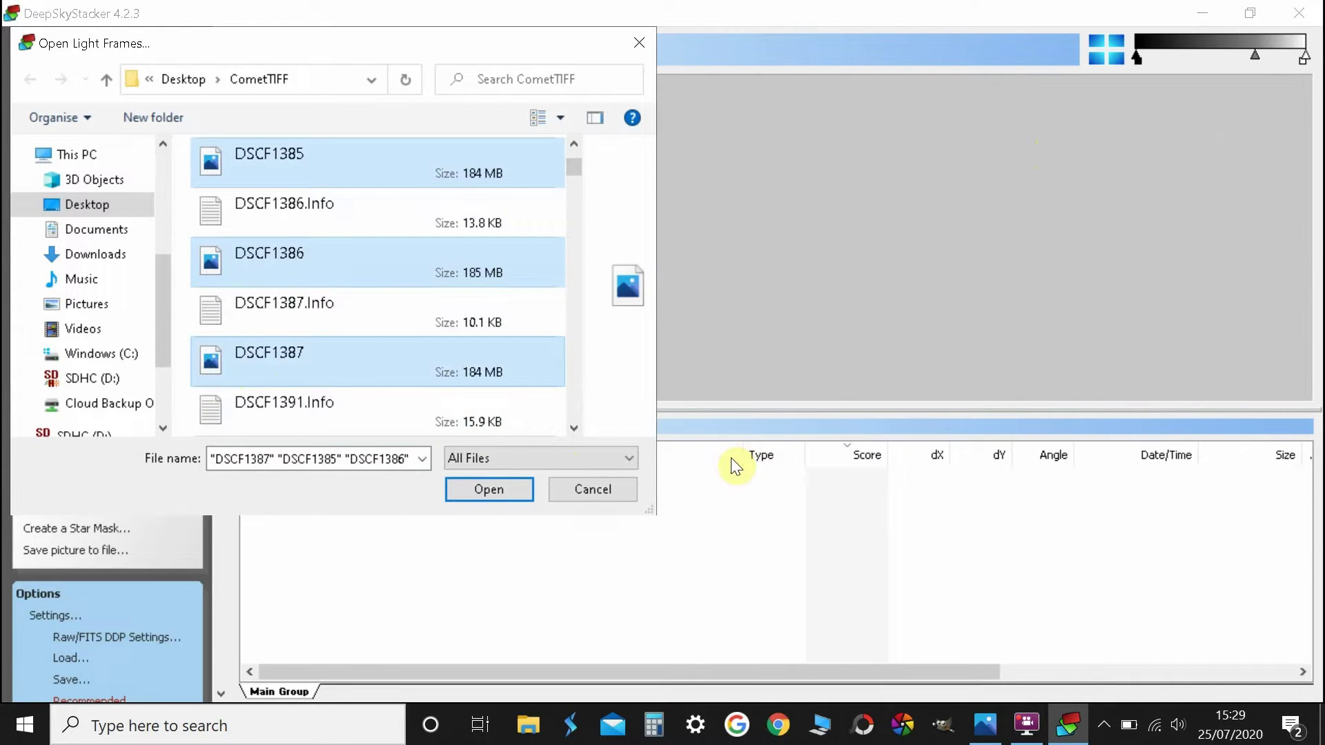
{"action": "left_click", "coordinate": [480, 481]}
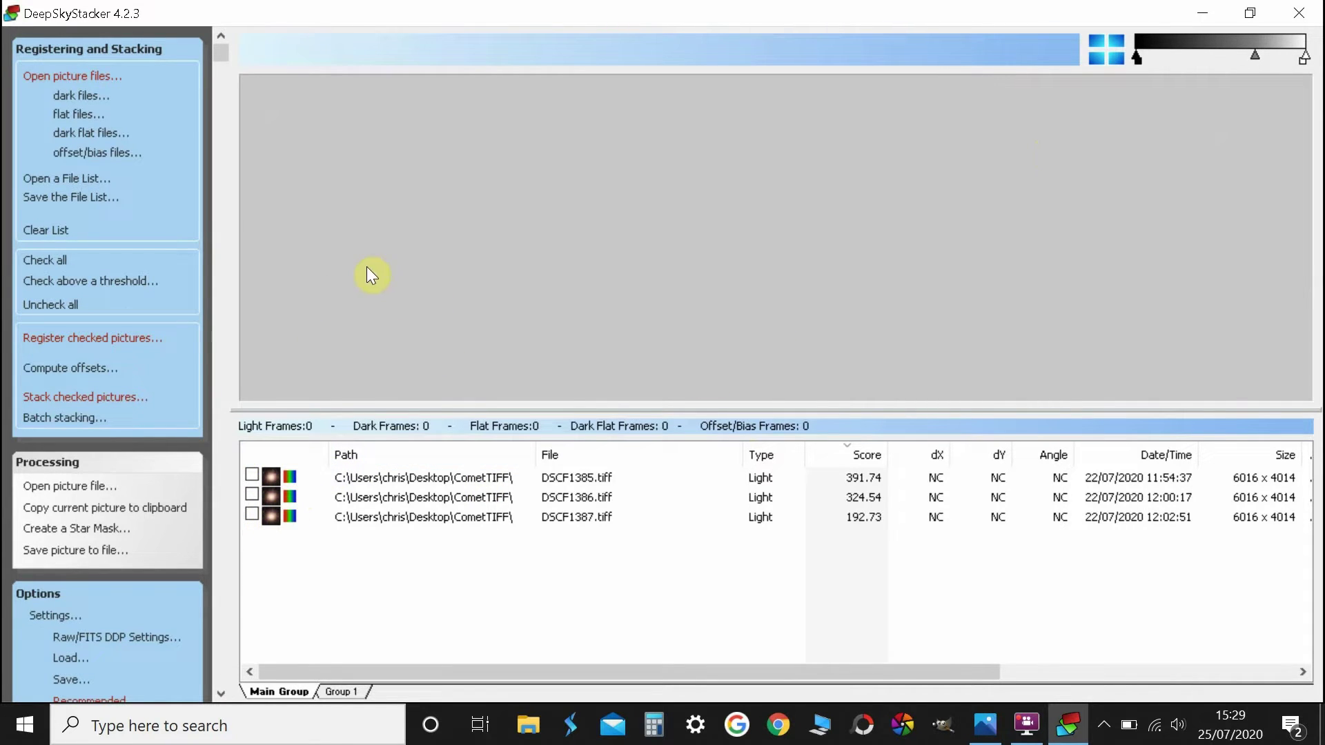
Check all three frames and register them with the default Register Settings
{"action": "left_click", "coordinate": [40, 262]}
{"action": "left_click", "coordinate": [74, 341]}
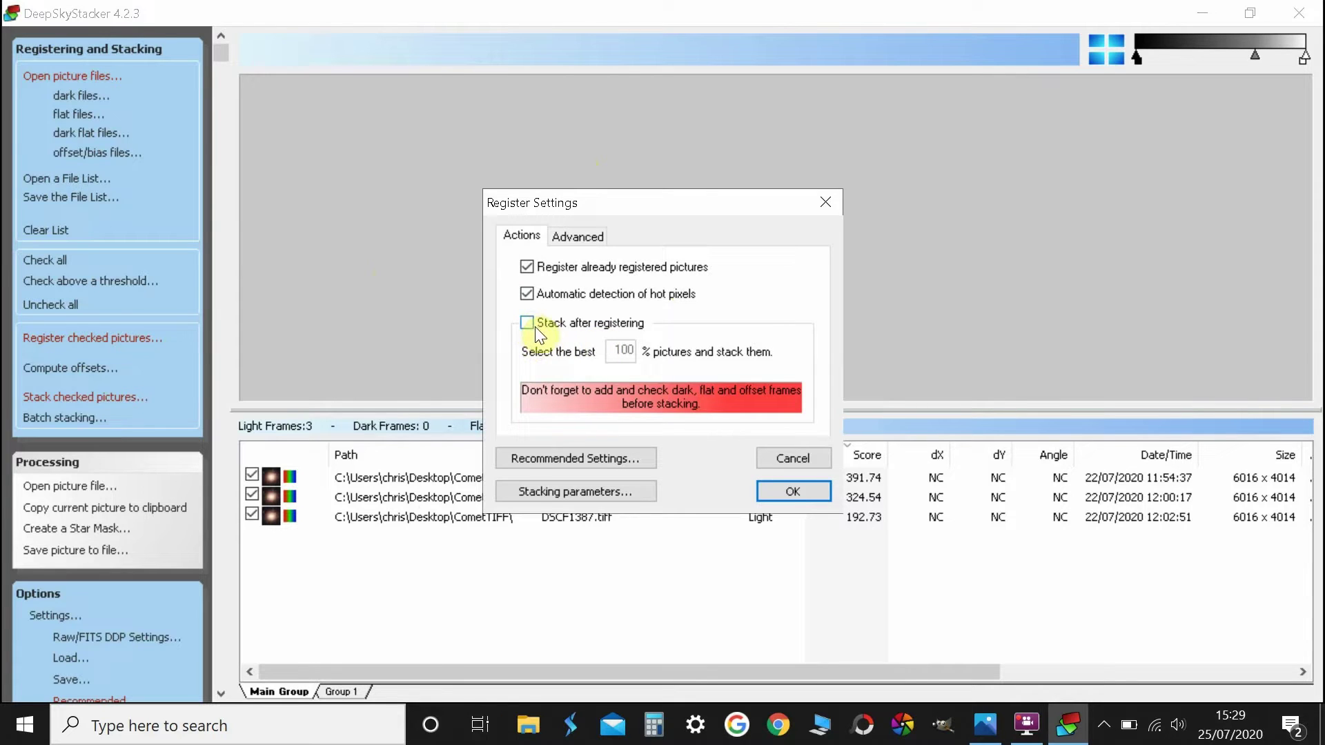
{"action": "left_click", "coordinate": [798, 494]}
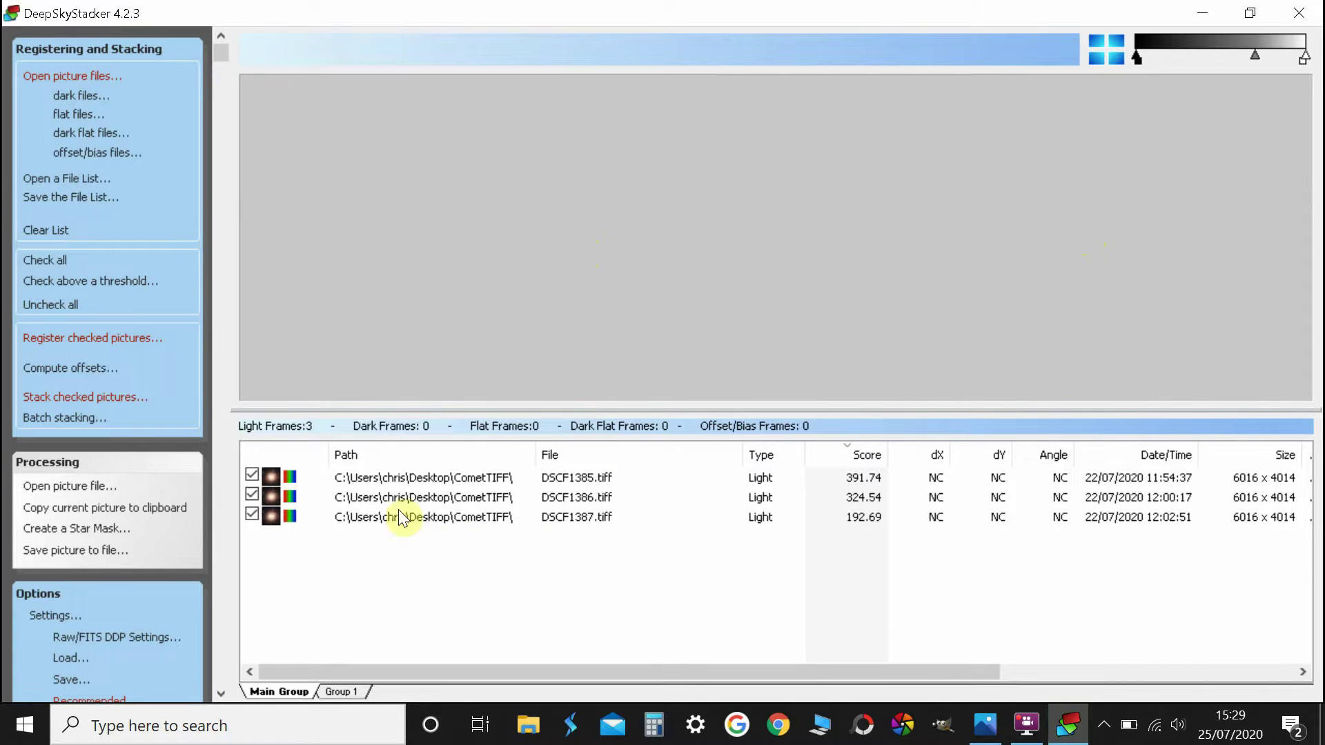
Show DSCF1385 in Edit Comet Mode and zoom in on the comet
{"action": "left_click", "coordinate": [442, 477]}
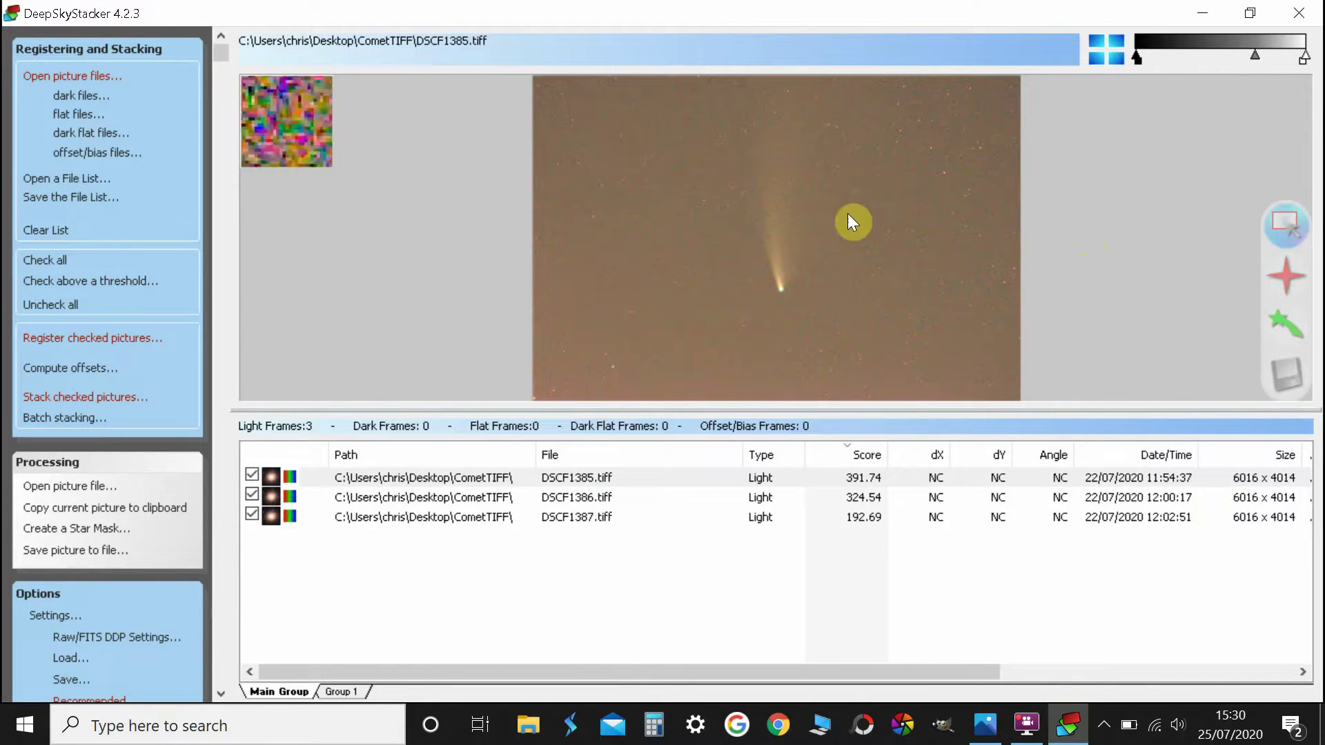
{"action": "left_click", "coordinate": [1290, 330]}
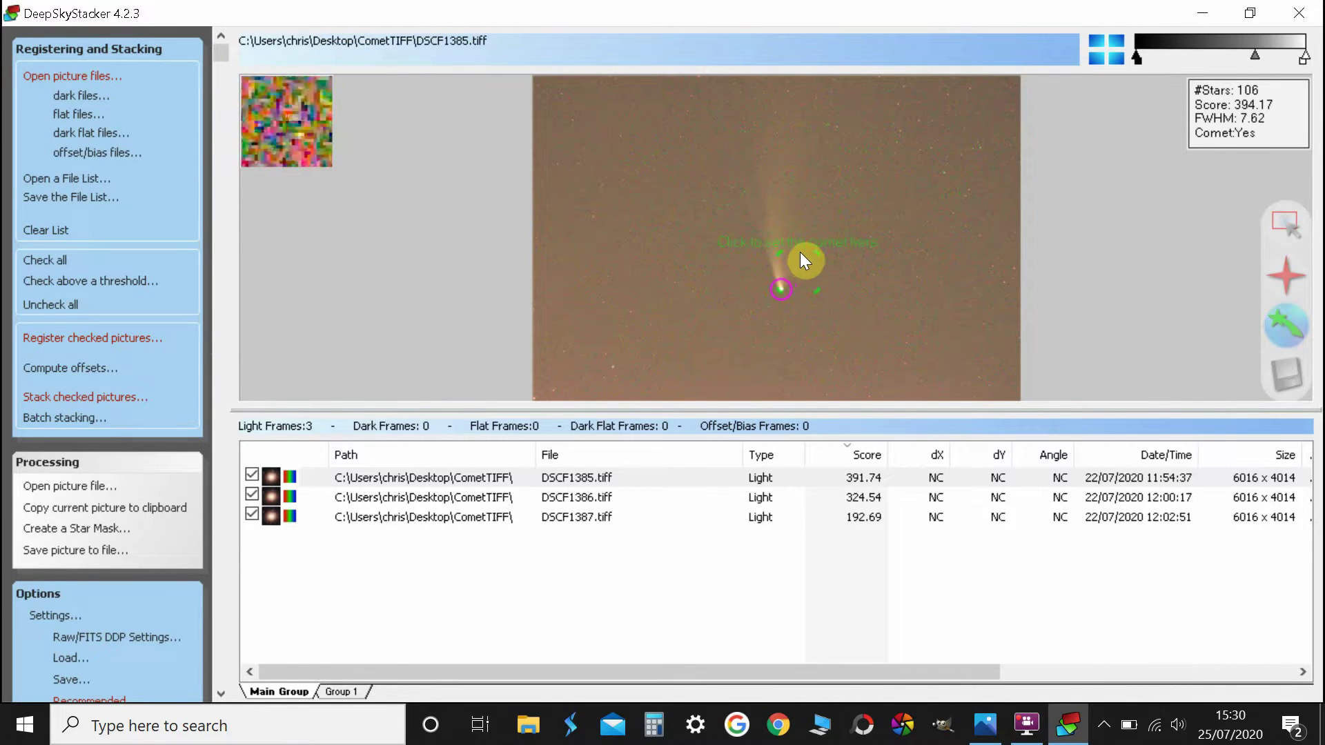
{"action": "scroll", "coordinate": [804, 261], "scroll_direction": "up", "scroll_amount": 2}
{"action": "scroll", "coordinate": [697, 310], "scroll_direction": "up", "scroll_amount": 2}
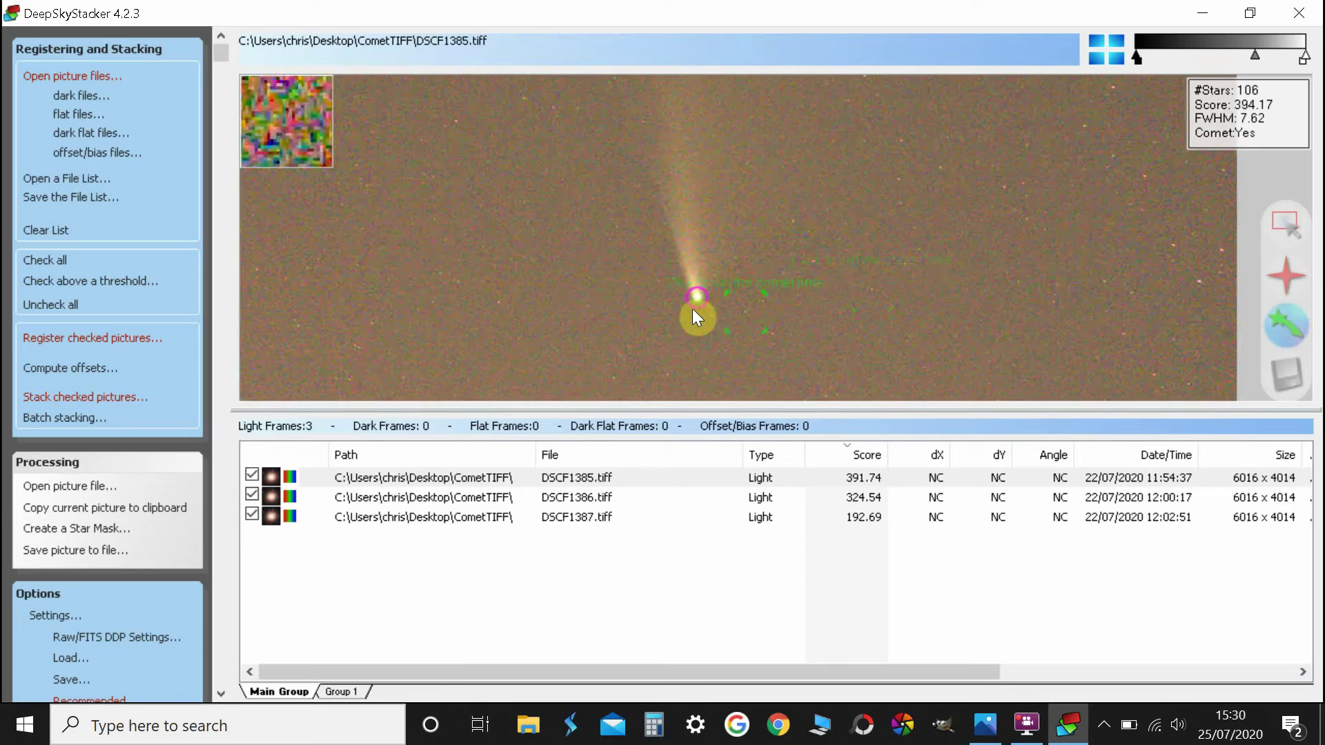
{"action": "scroll", "coordinate": [860, 202], "scroll_direction": "up", "scroll_amount": 2}
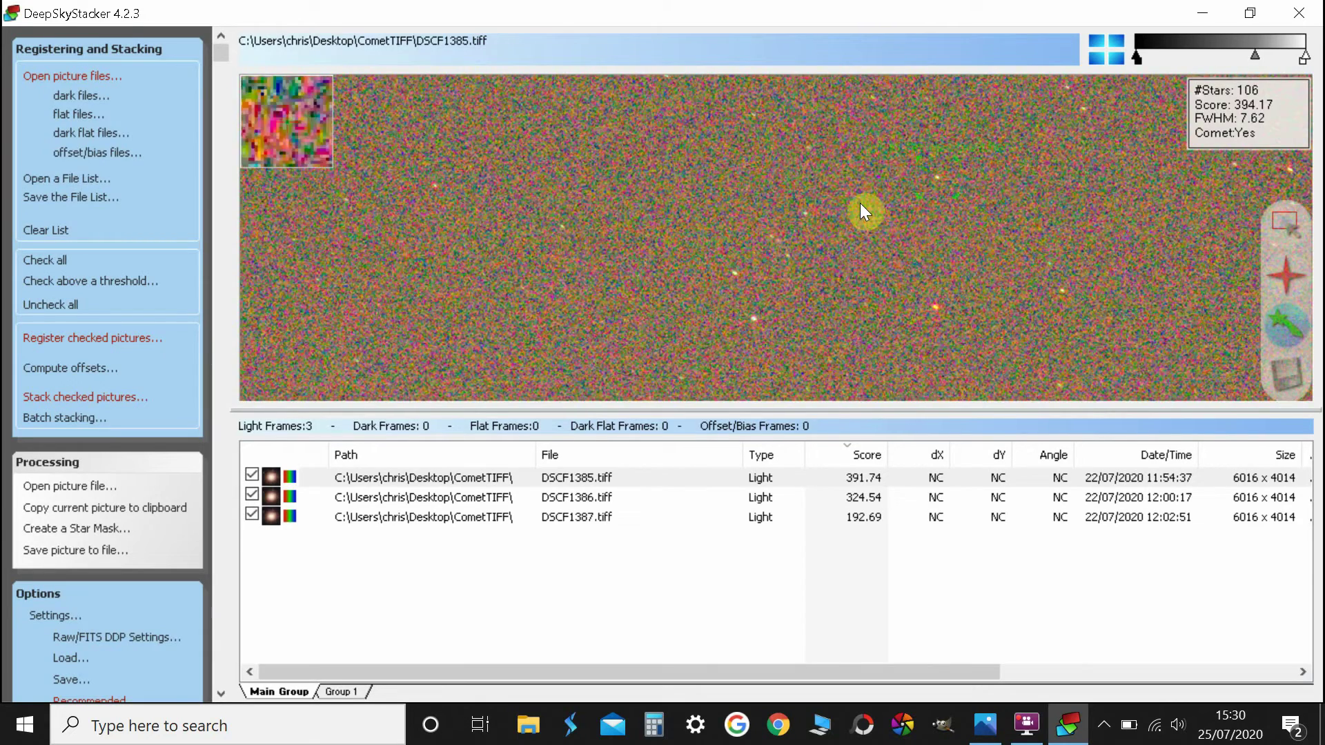
{"action": "scroll", "coordinate": [849, 222], "scroll_direction": "down", "scroll_amount": 6}
{"action": "scroll", "coordinate": [833, 225], "scroll_direction": "up", "scroll_amount": 2}
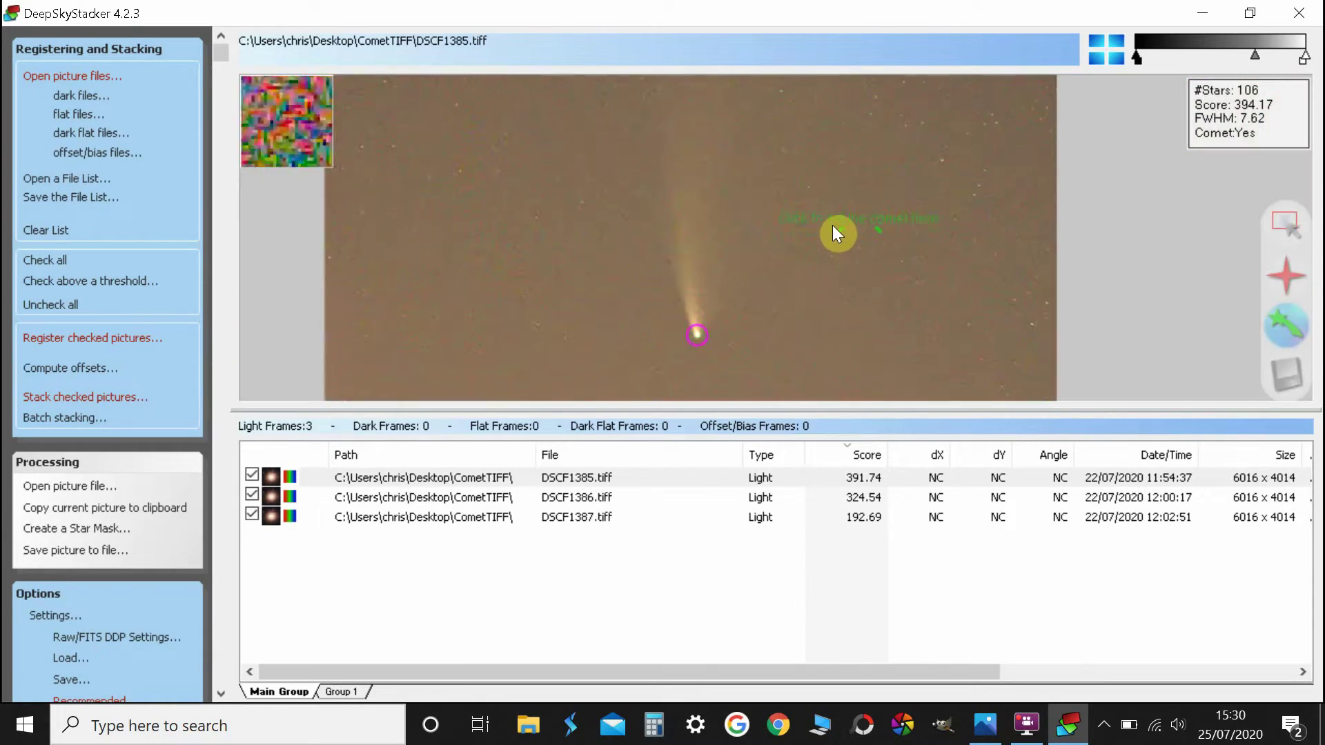
{"action": "scroll", "coordinate": [715, 317], "scroll_direction": "up", "scroll_amount": 3}
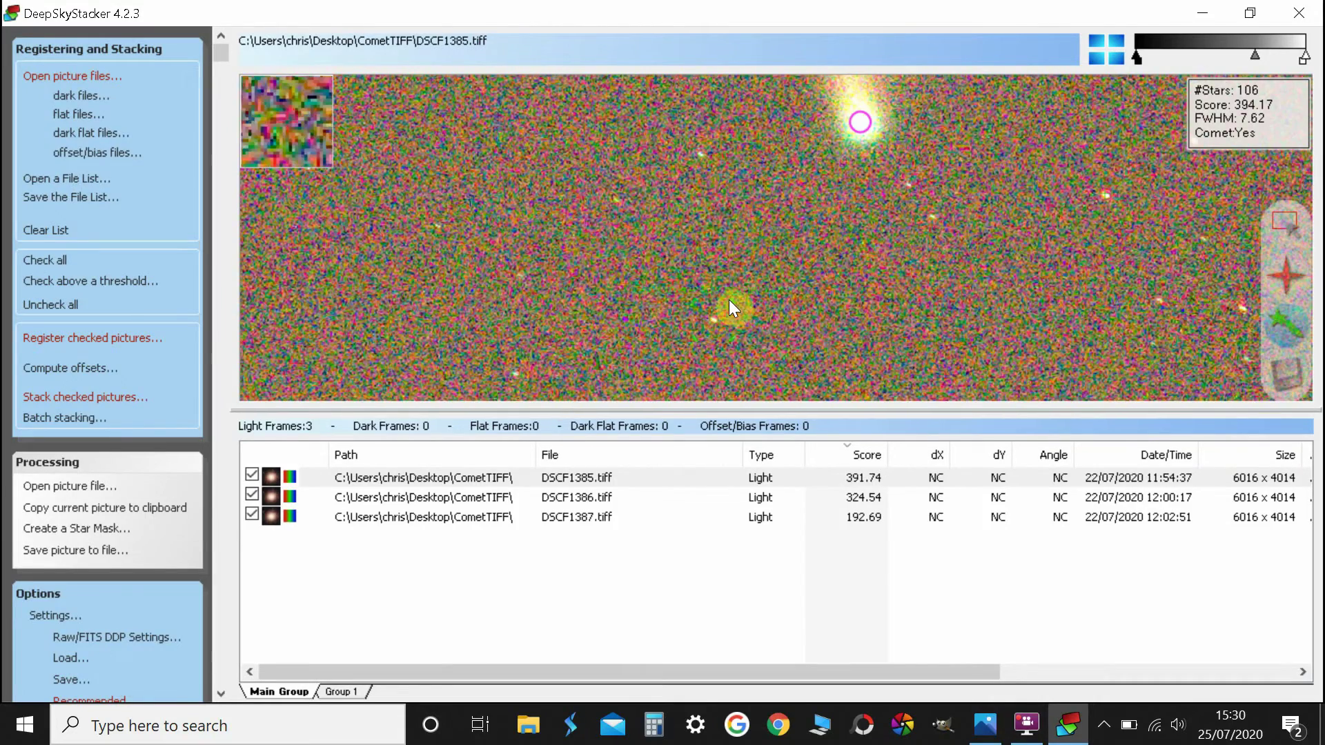
{"action": "scroll", "coordinate": [728, 300], "scroll_direction": "down", "scroll_amount": 5}
{"action": "scroll", "coordinate": [729, 303], "scroll_direction": "up", "scroll_amount": 2}
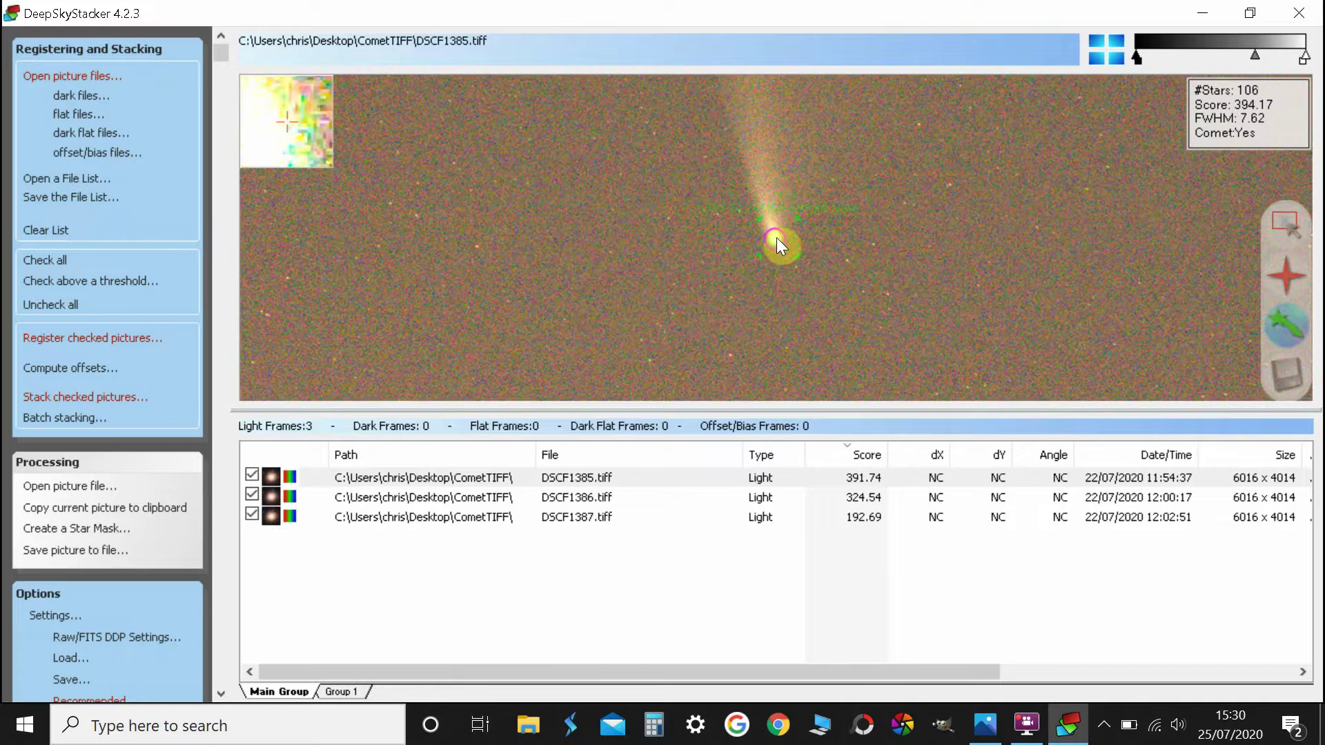
Mark the comet head in DSCF1385, then display DSCF1386
{"action": "left_click", "coordinate": [776, 238]}
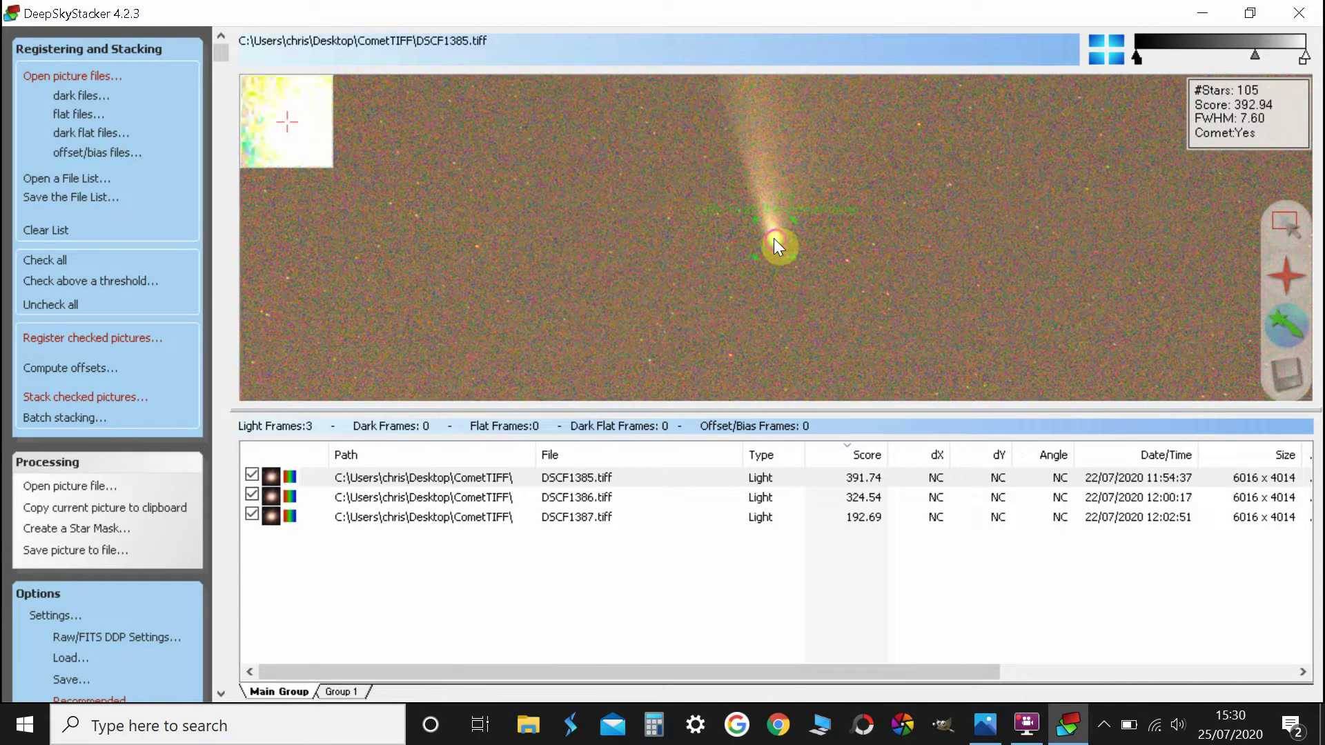
{"action": "left_click", "coordinate": [775, 238]}
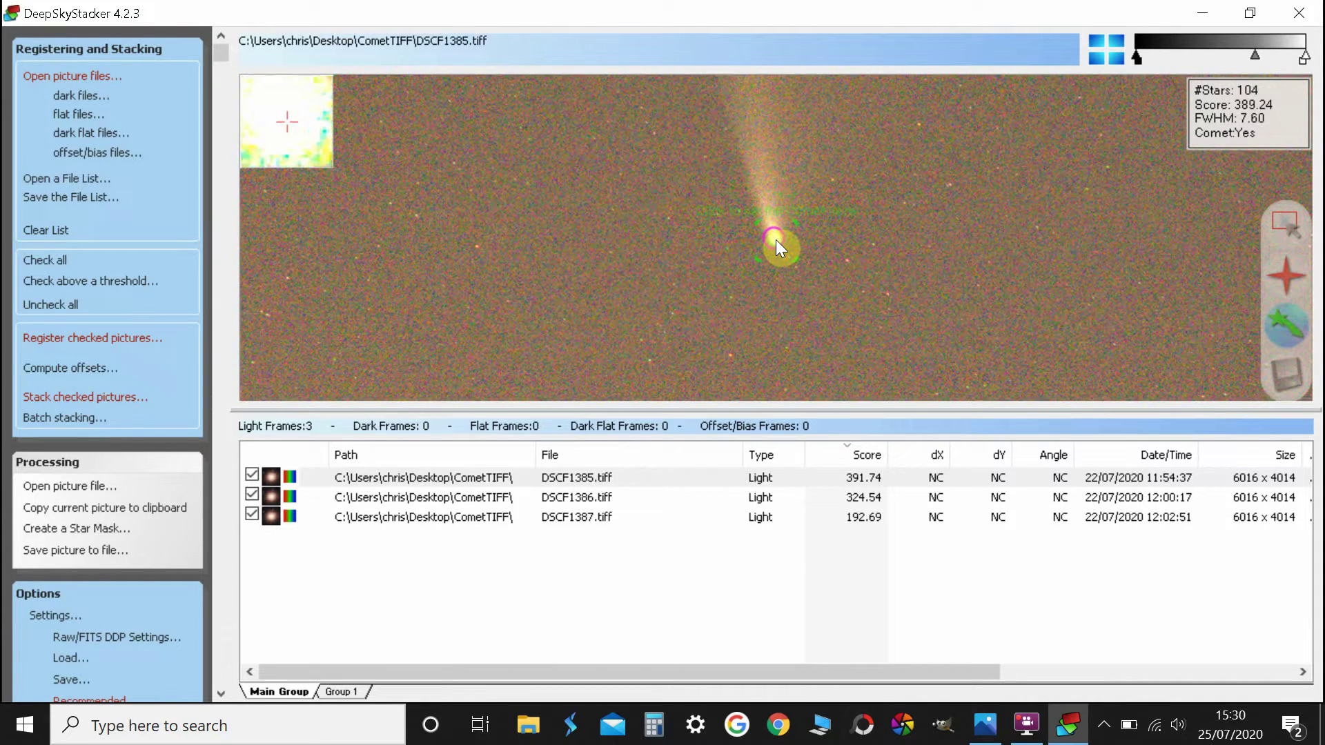
{"action": "left_click", "coordinate": [774, 239]}
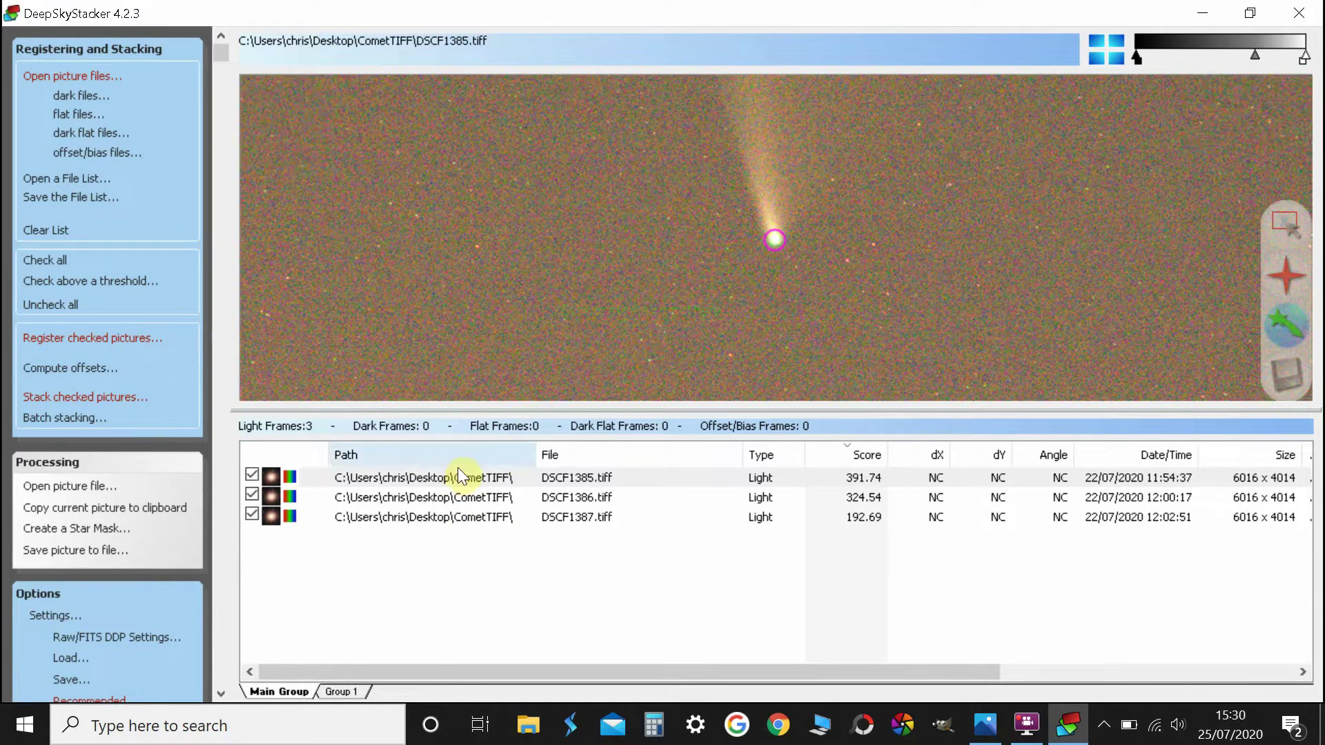
{"action": "left_click", "coordinate": [379, 496]}
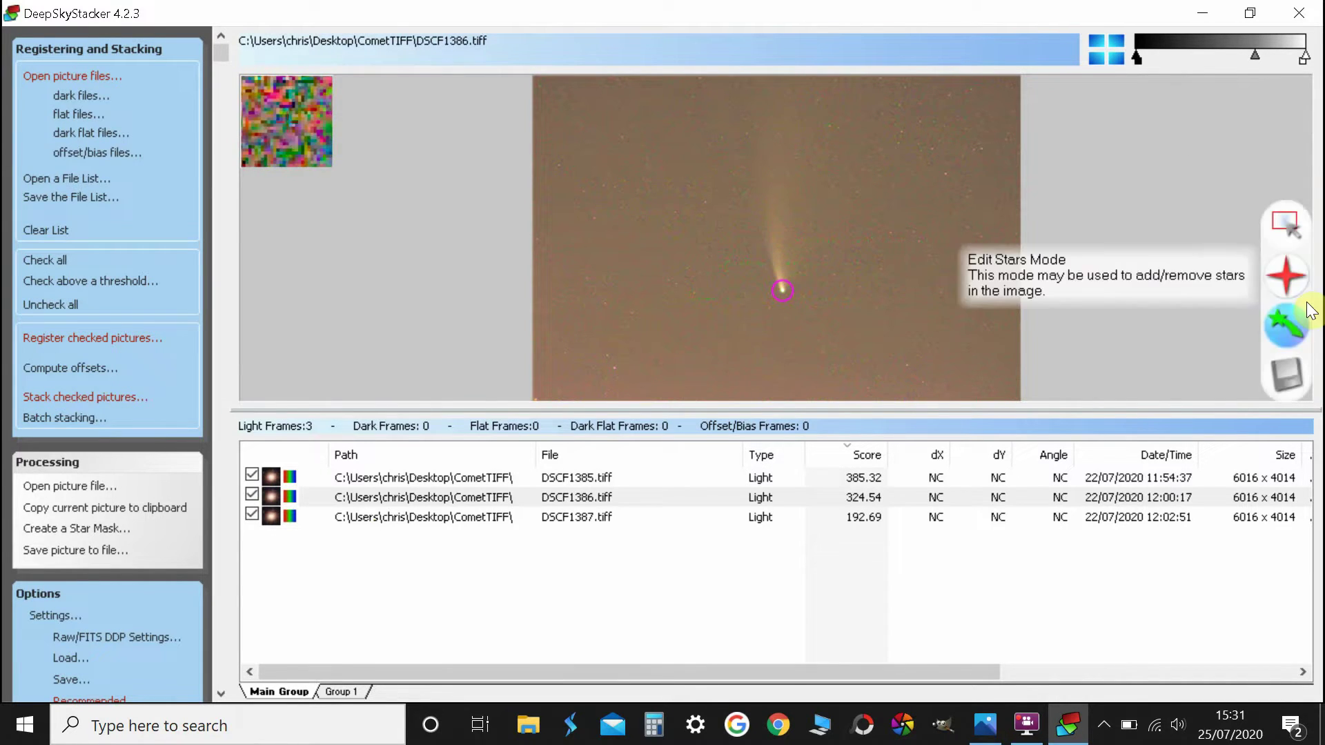
Zoom in on DSCF1386 in comet mode and settle the marker on the comet nucleus
{"action": "left_click", "coordinate": [1286, 324]}
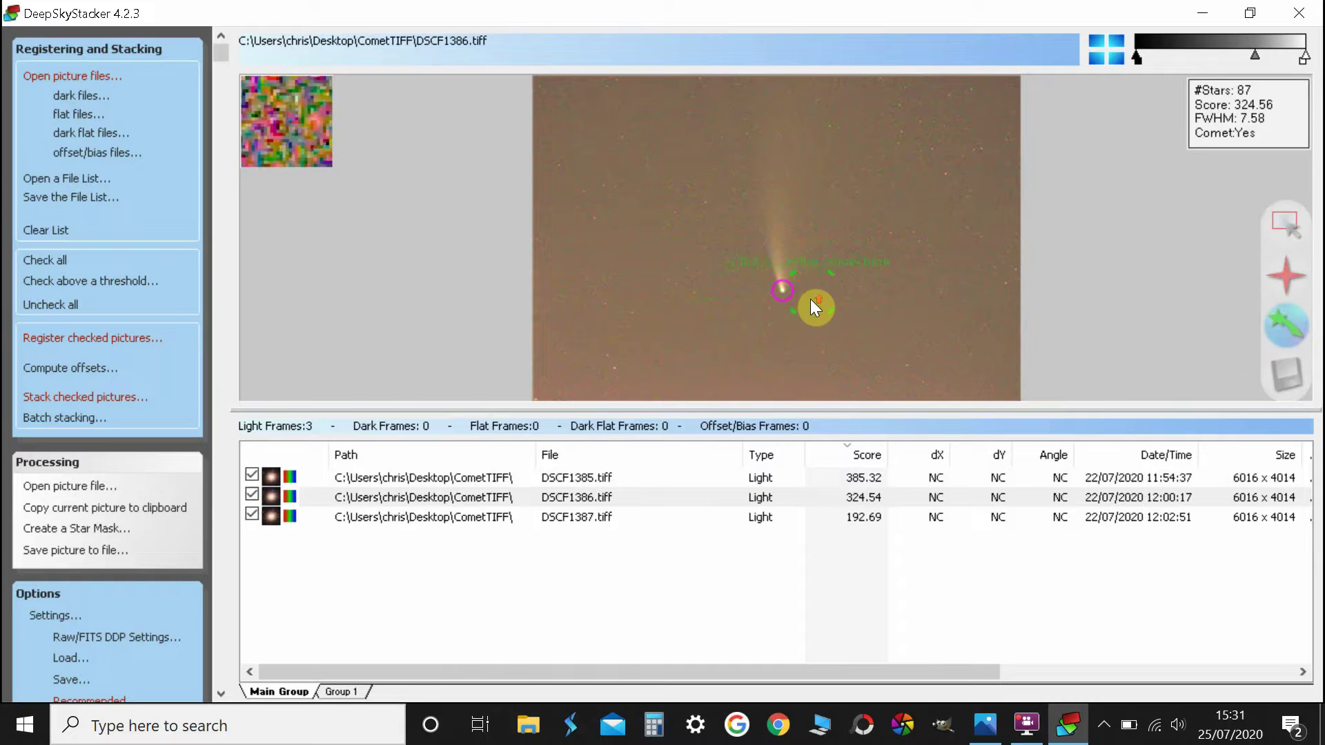
{"action": "scroll", "coordinate": [811, 300], "scroll_direction": "up", "scroll_amount": 3}
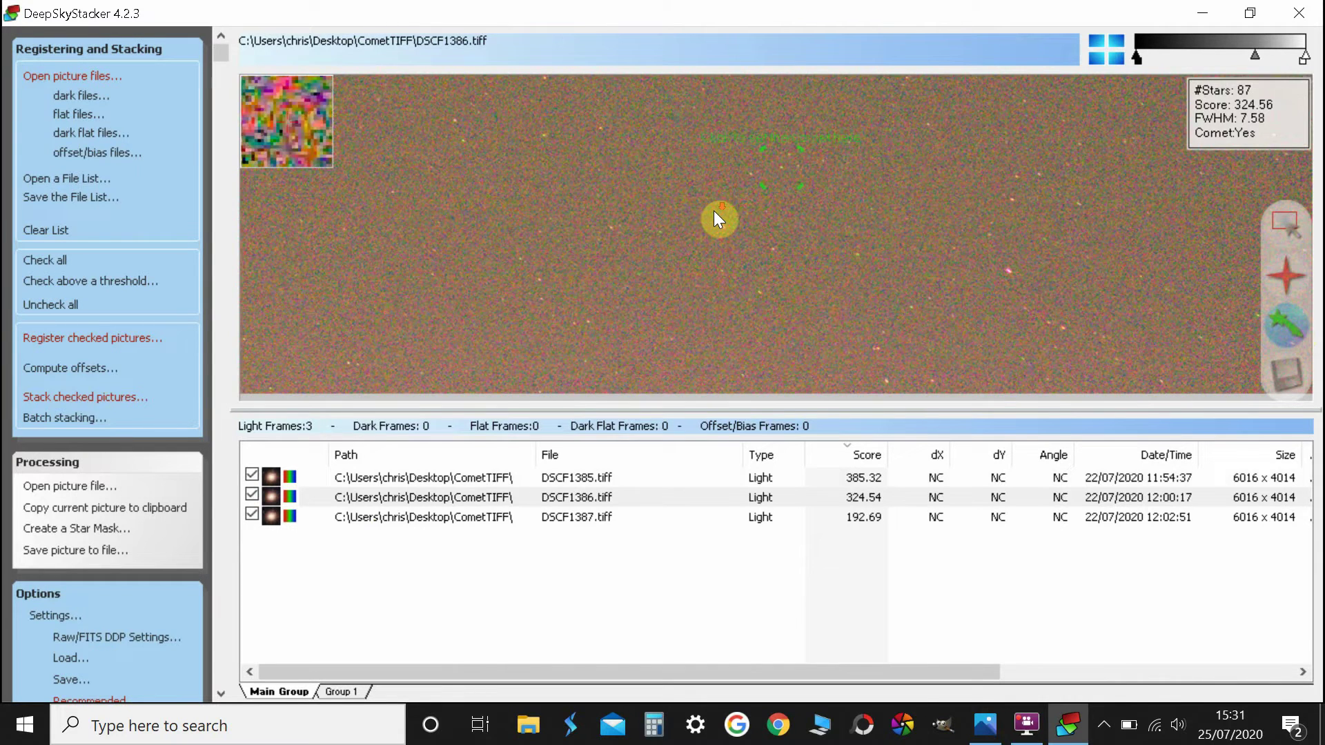
{"action": "scroll", "coordinate": [714, 210], "scroll_direction": "down", "scroll_amount": 3}
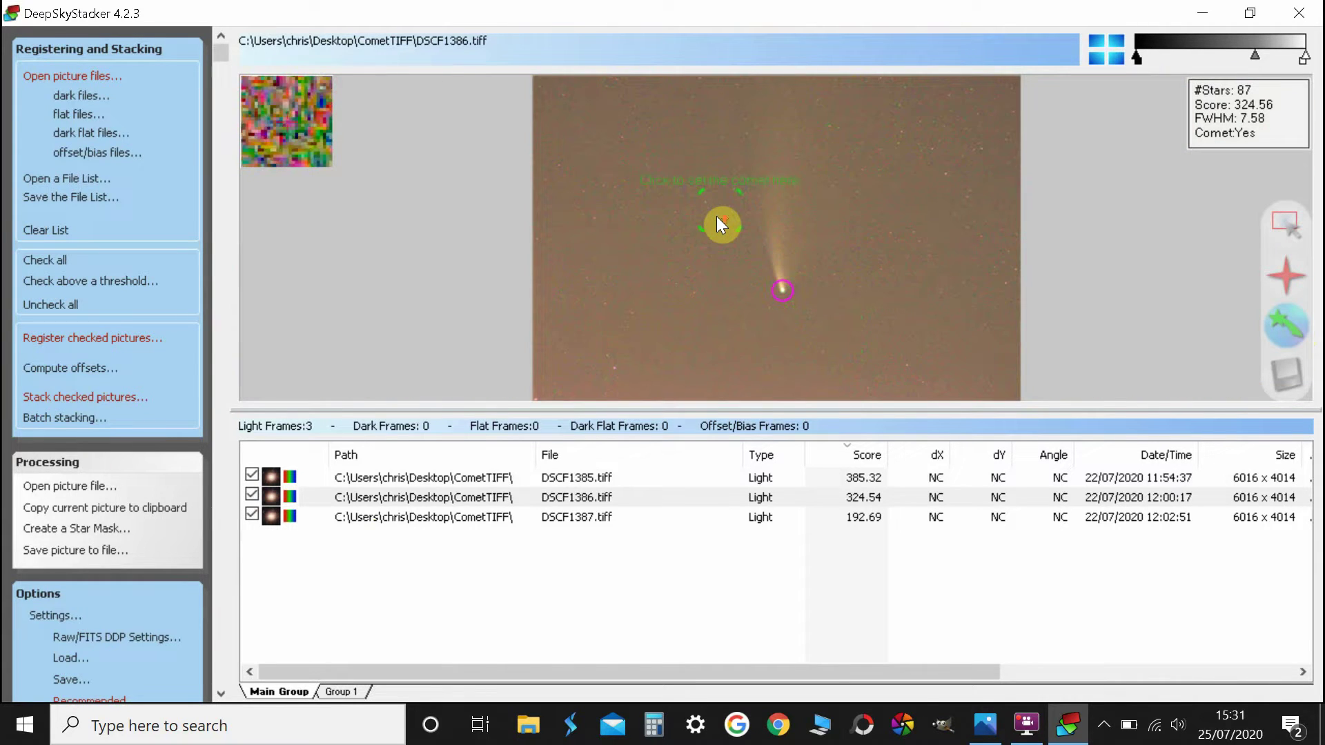
{"action": "scroll", "coordinate": [721, 224], "scroll_direction": "up", "scroll_amount": 3}
{"action": "scroll", "coordinate": [846, 286], "scroll_direction": "down", "scroll_amount": 3}
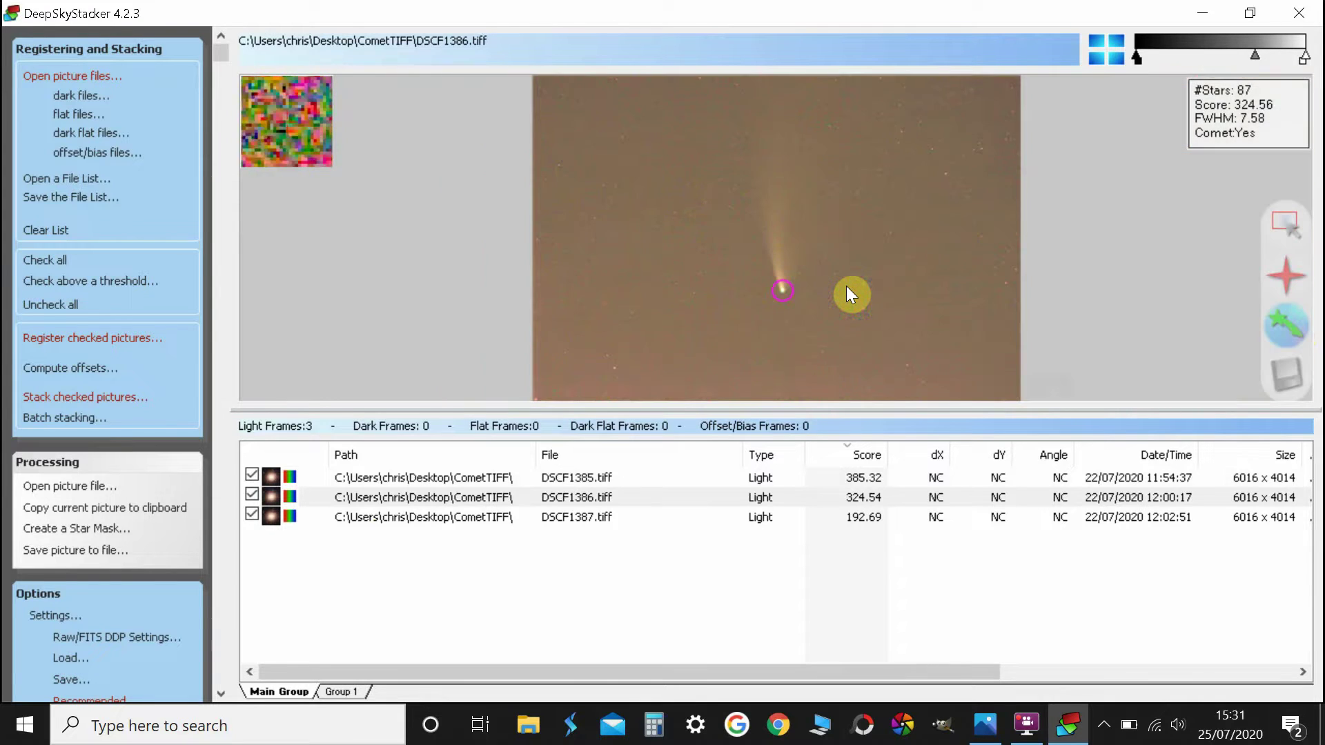
{"action": "scroll", "coordinate": [781, 296], "scroll_direction": "up", "scroll_amount": 2}
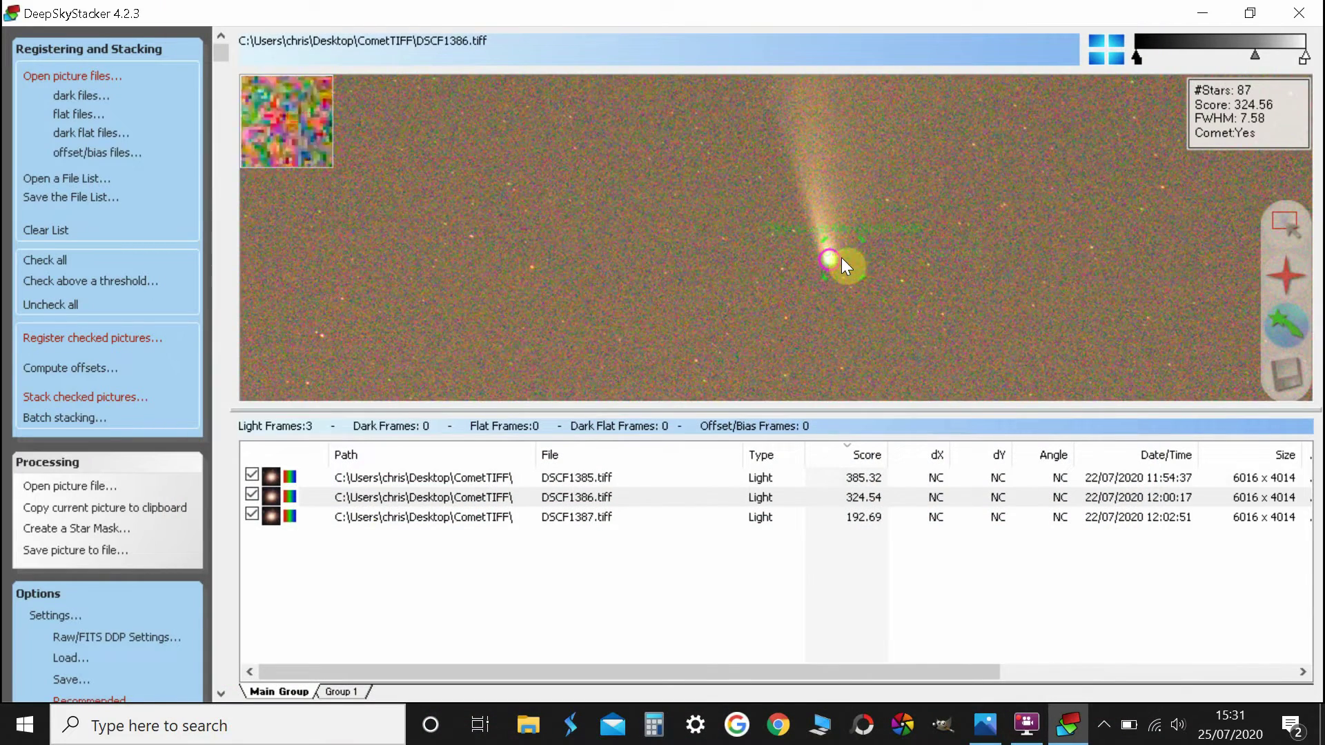
{"action": "left_click", "coordinate": [829, 259]}
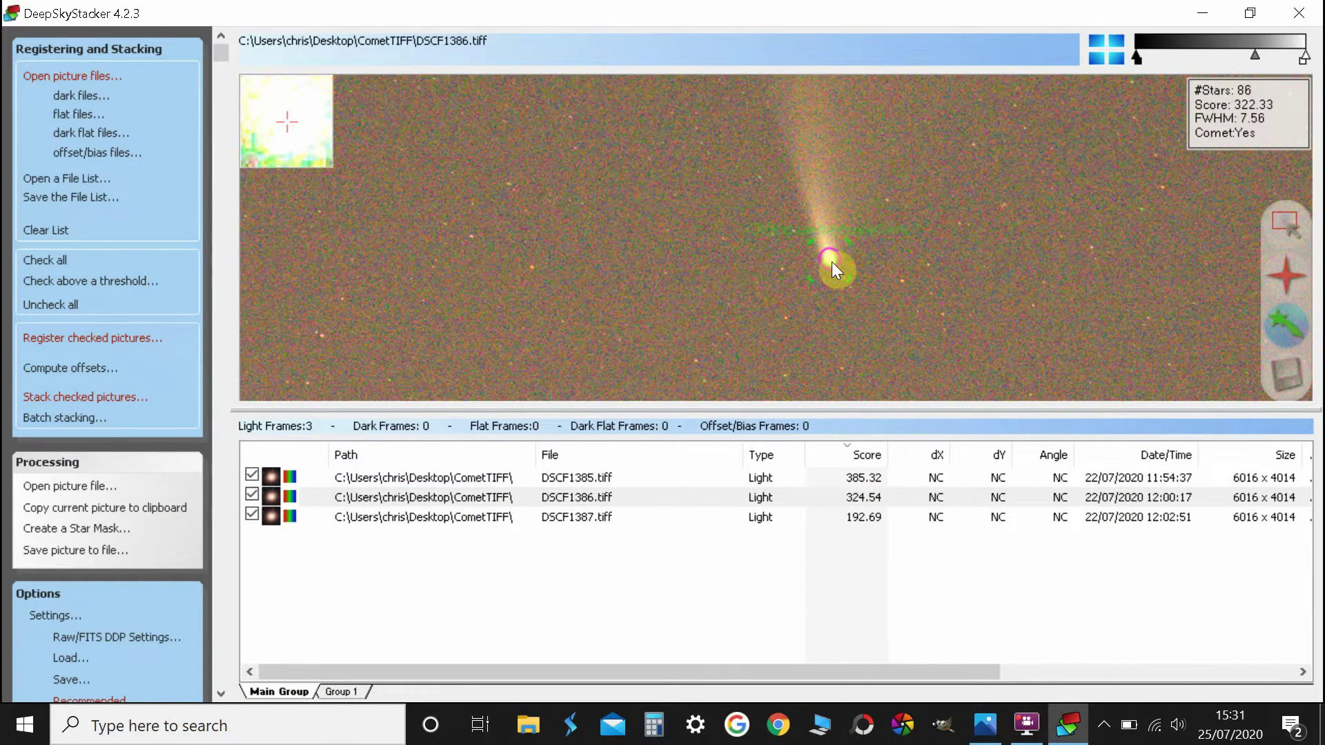
{"action": "left_click", "coordinate": [830, 260]}
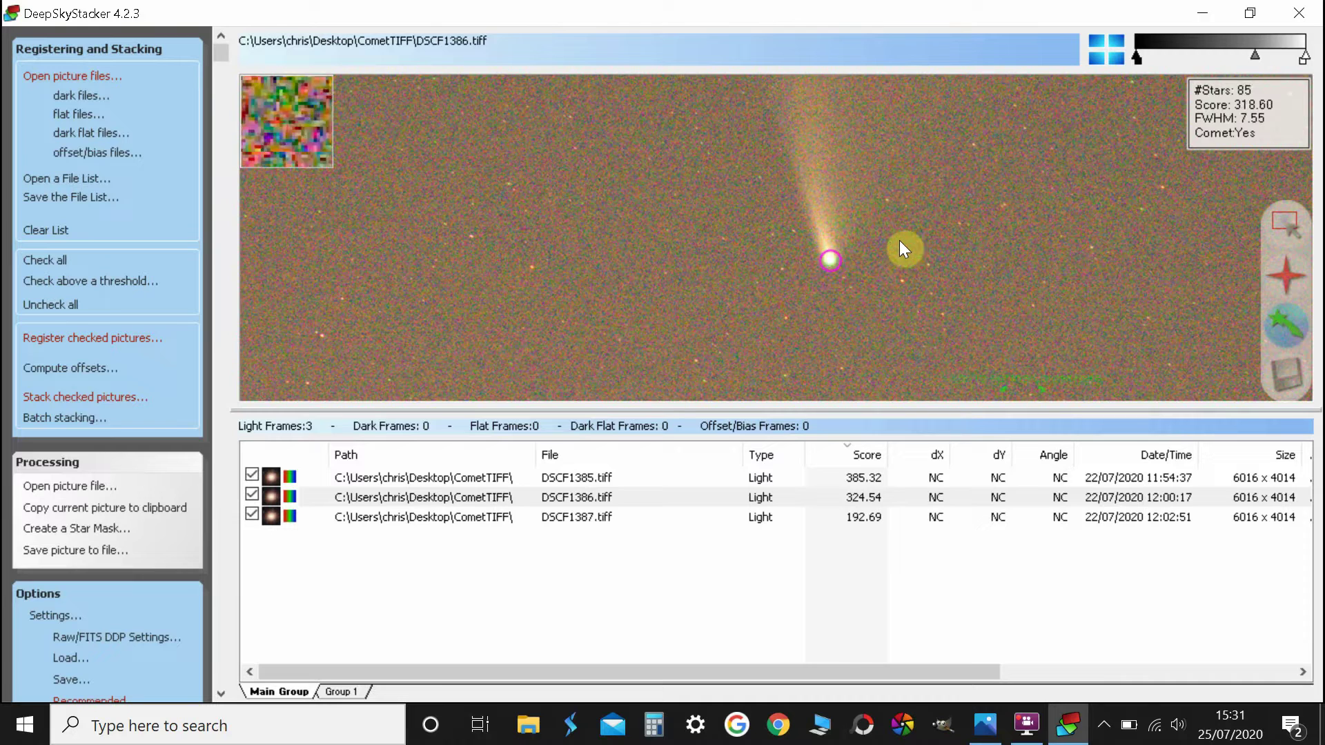
{"action": "left_click", "coordinate": [828, 259]}
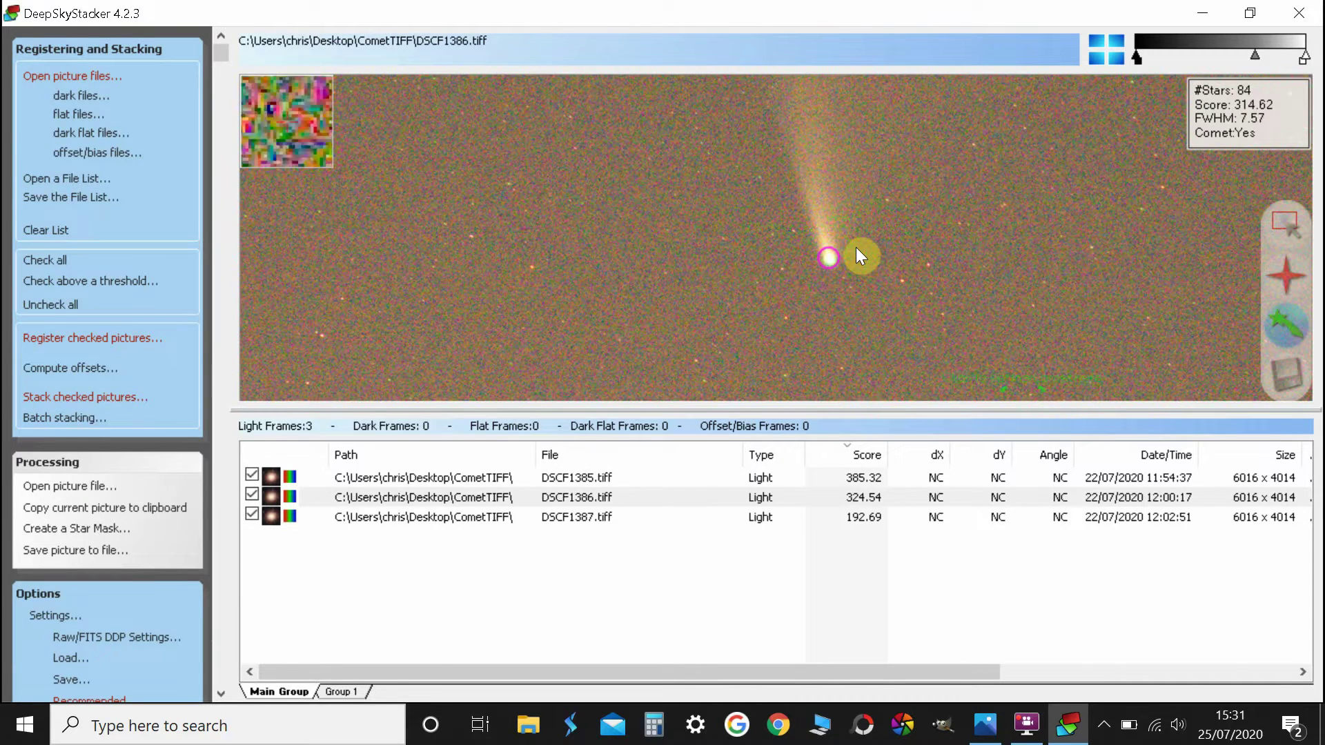
{"action": "left_click", "coordinate": [830, 258]}
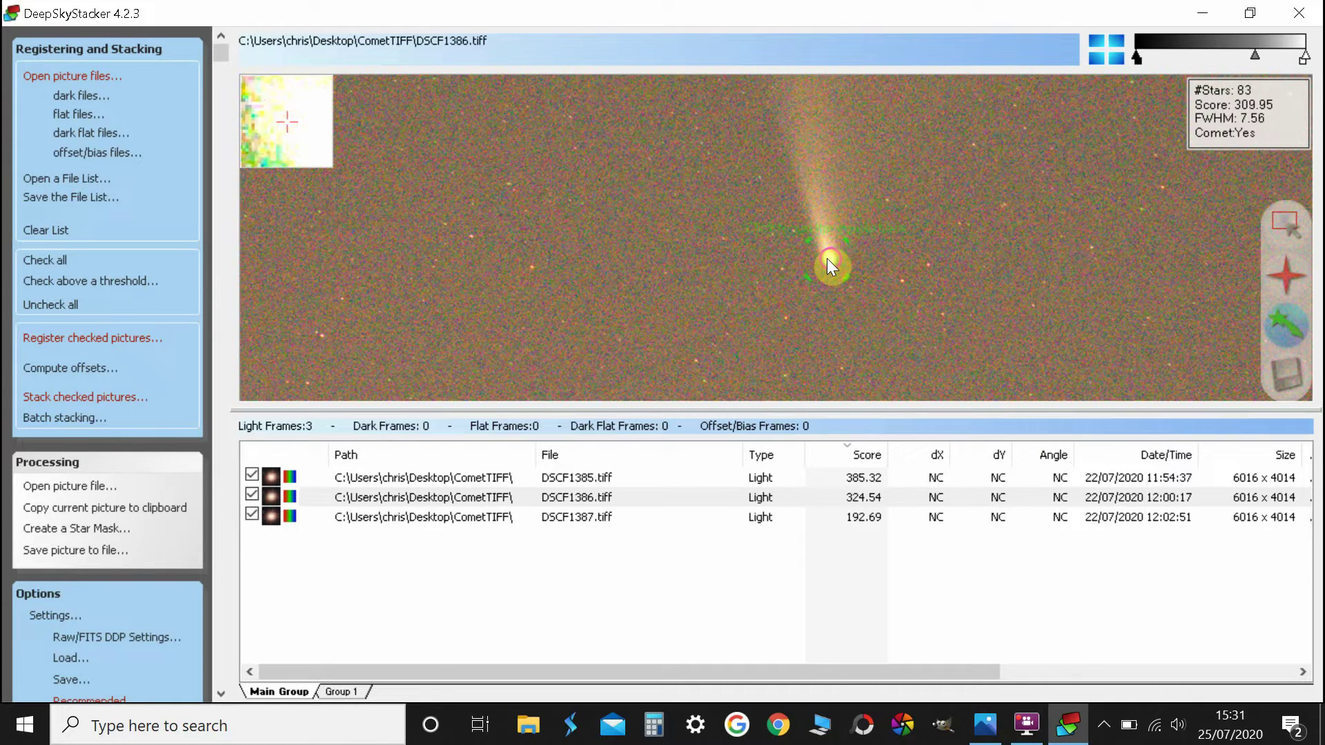
{"action": "left_click", "coordinate": [830, 258]}
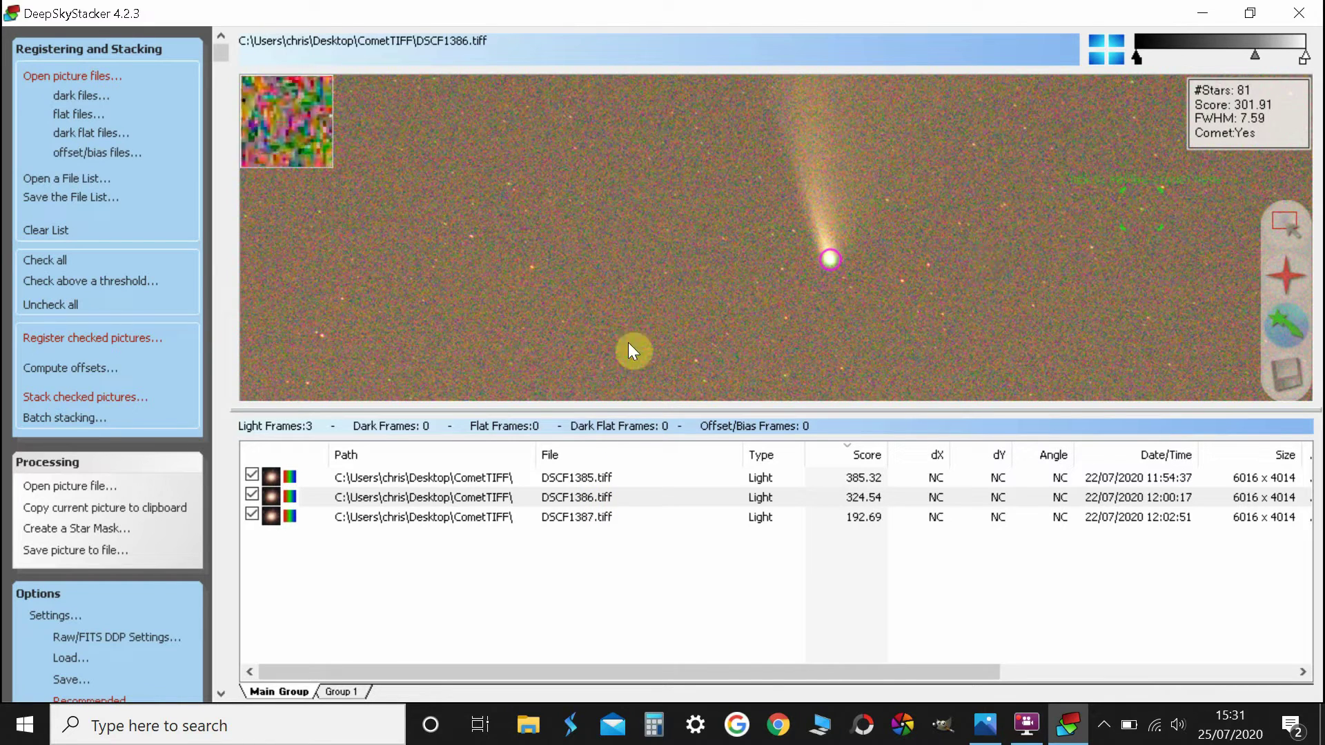
Stack the checked frames with Stars + Comet Stacking set in the Comet stacking parameters
{"action": "left_click", "coordinate": [54, 399]}
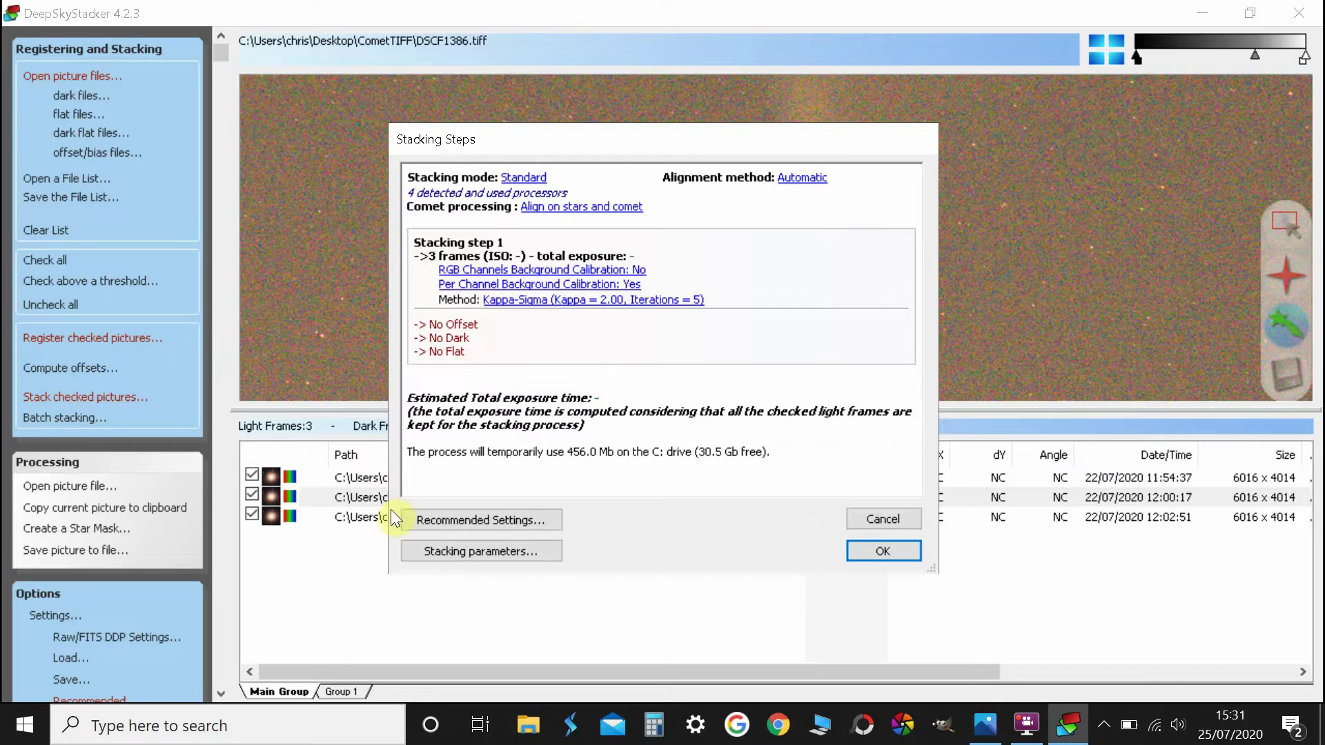
{"action": "left_click", "coordinate": [474, 552]}
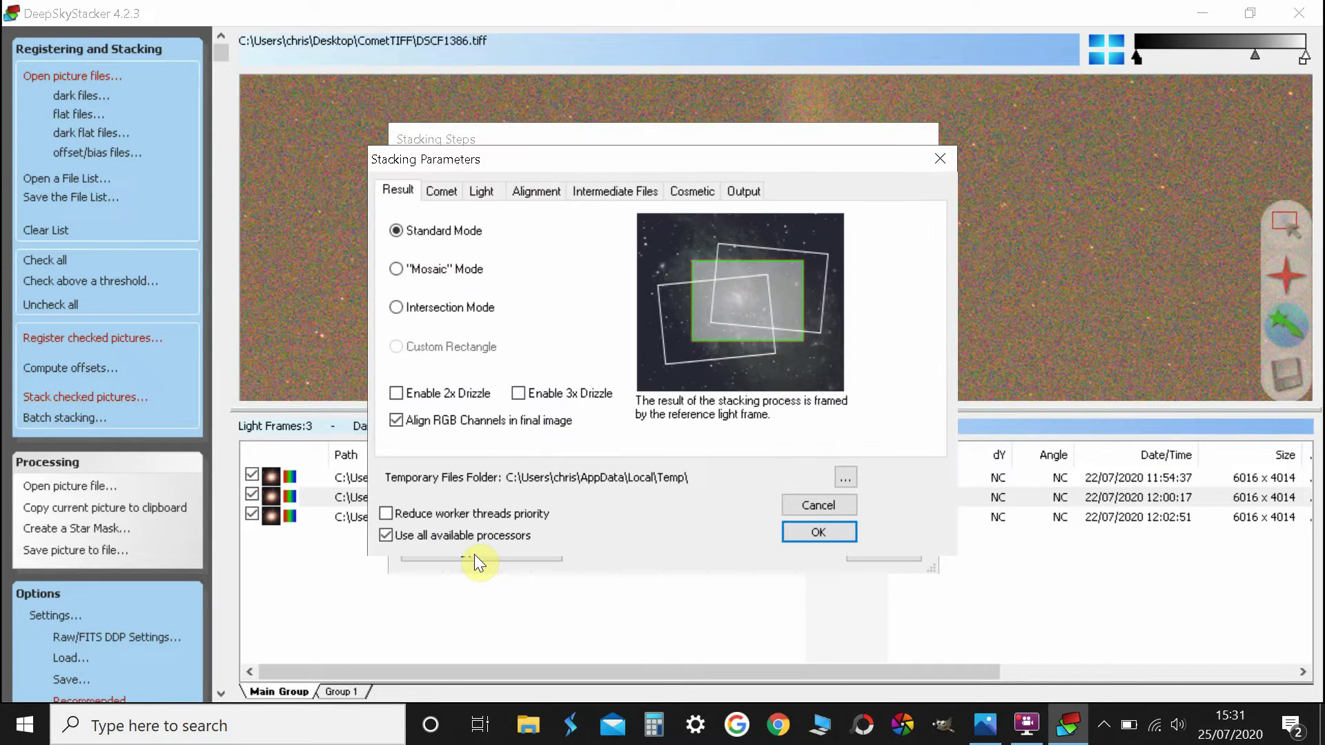
{"action": "left_click", "coordinate": [436, 186]}
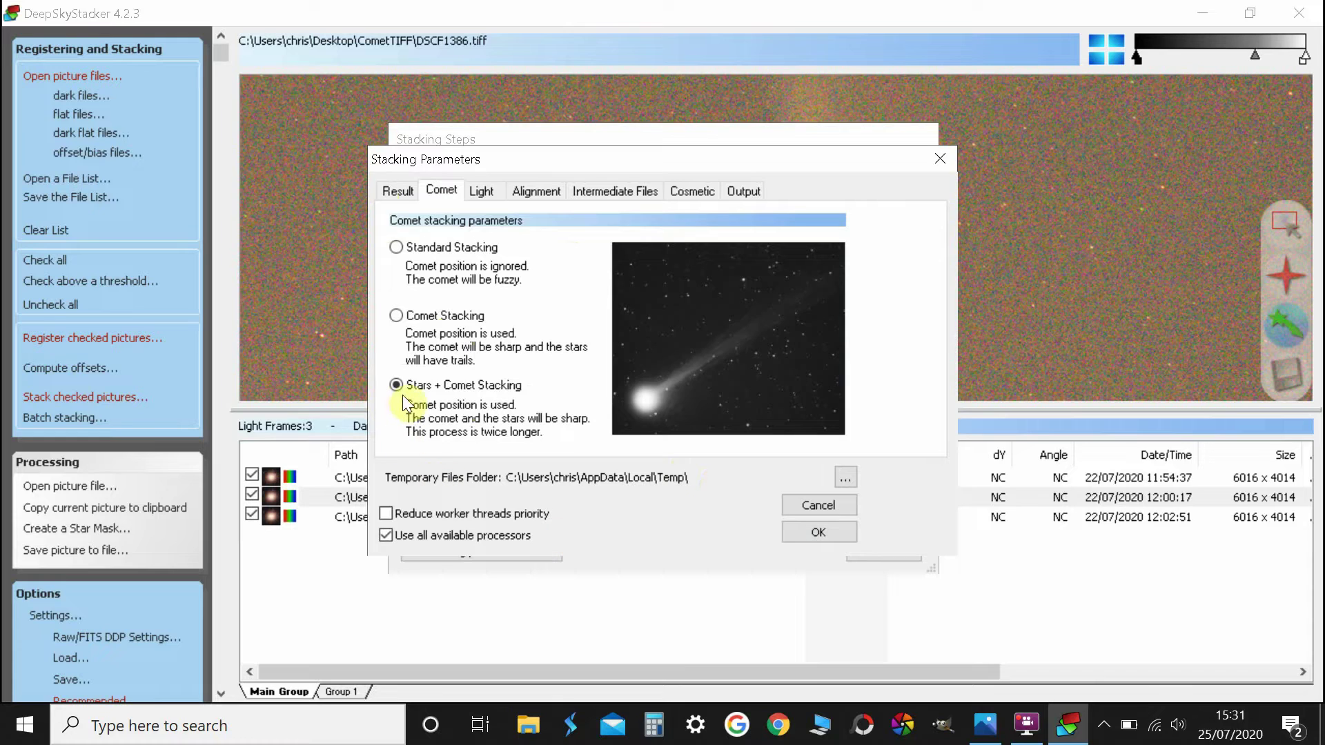
{"action": "left_click", "coordinate": [805, 532]}
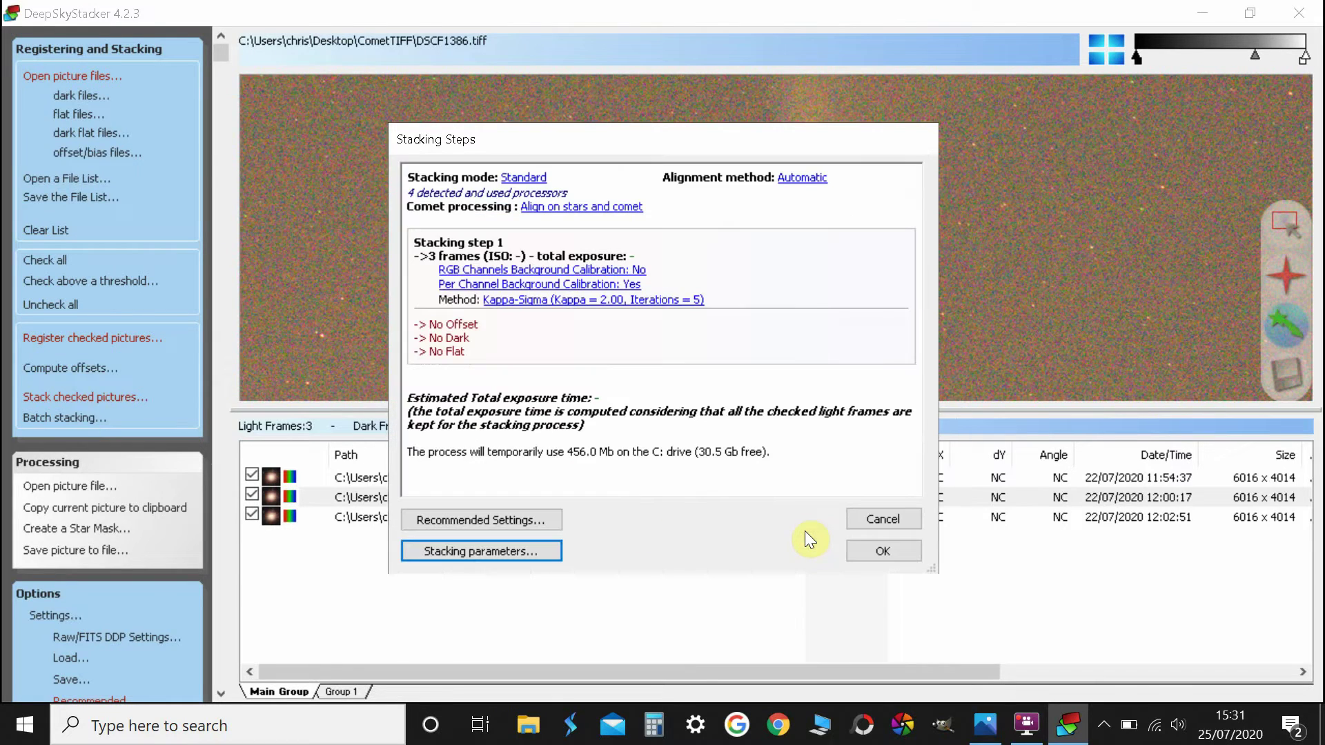
{"action": "left_click", "coordinate": [884, 552]}
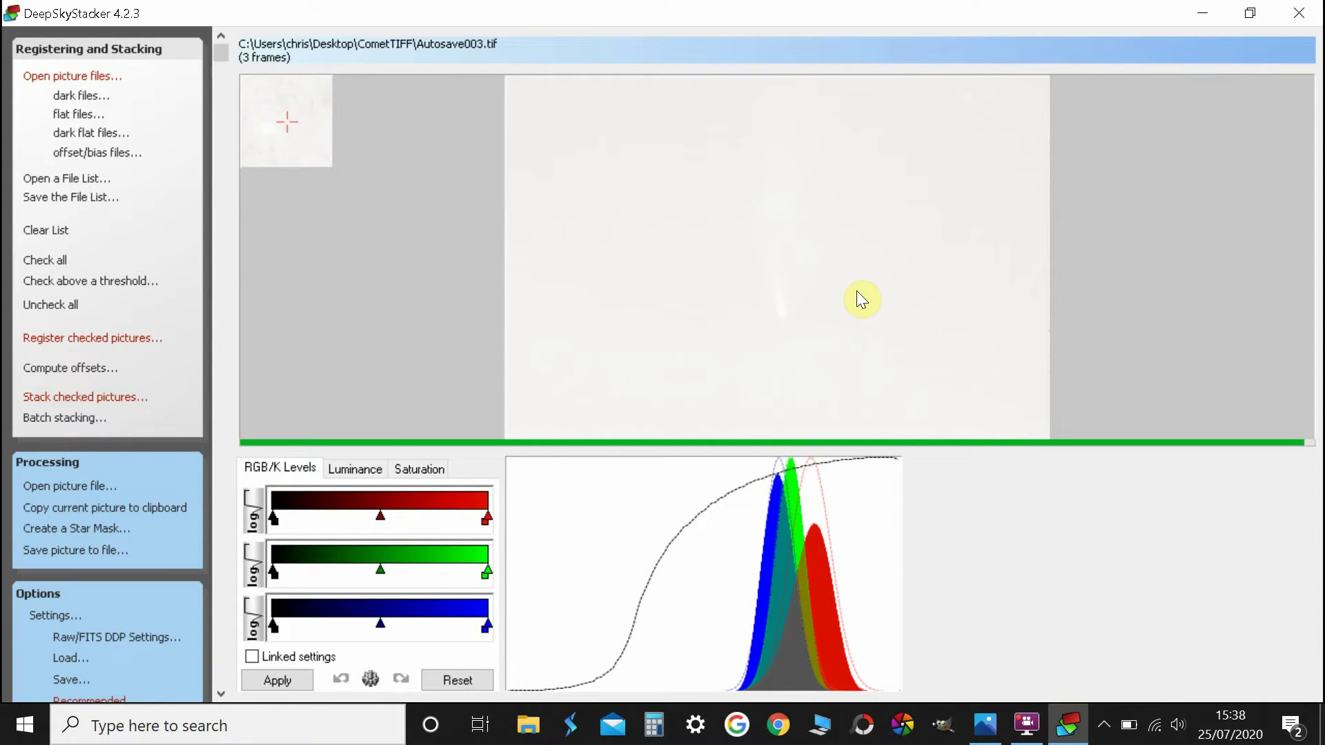
{"action": "left_click", "coordinate": [48, 552]}
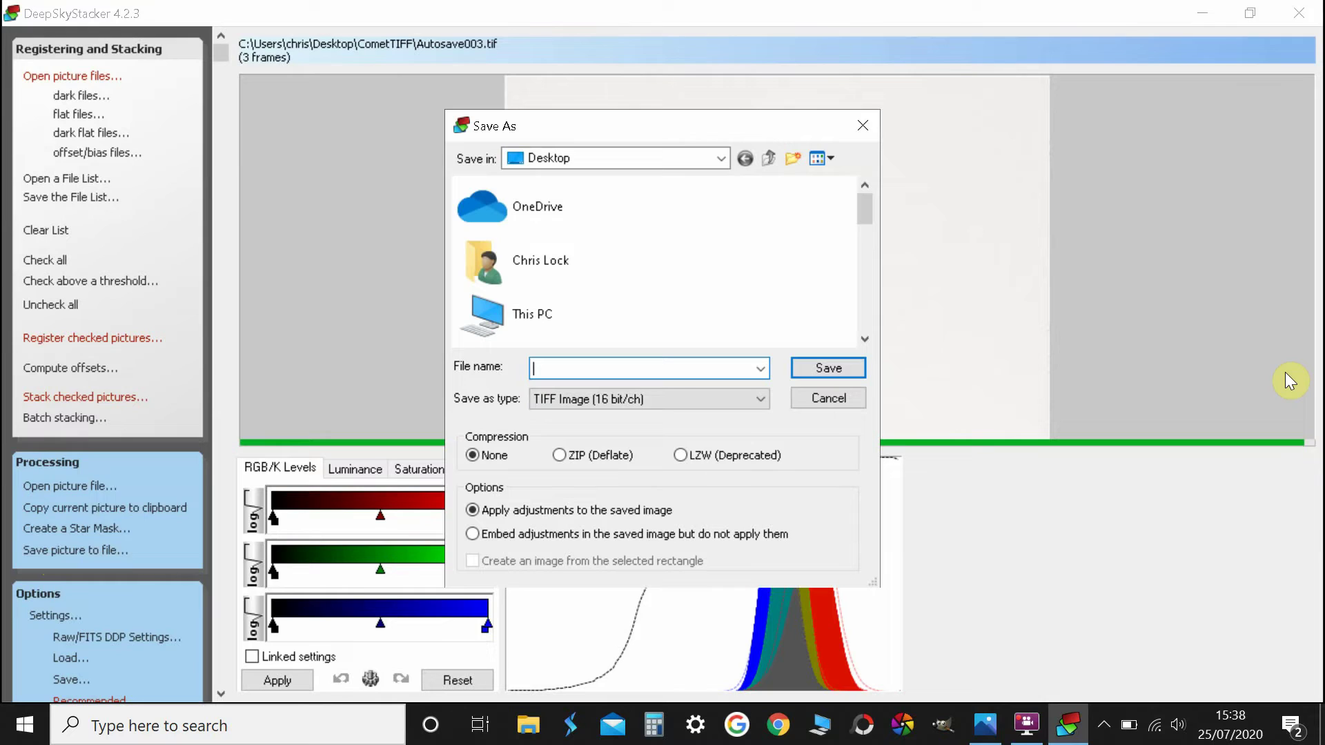
{"action": "left_click", "coordinate": [863, 126]}
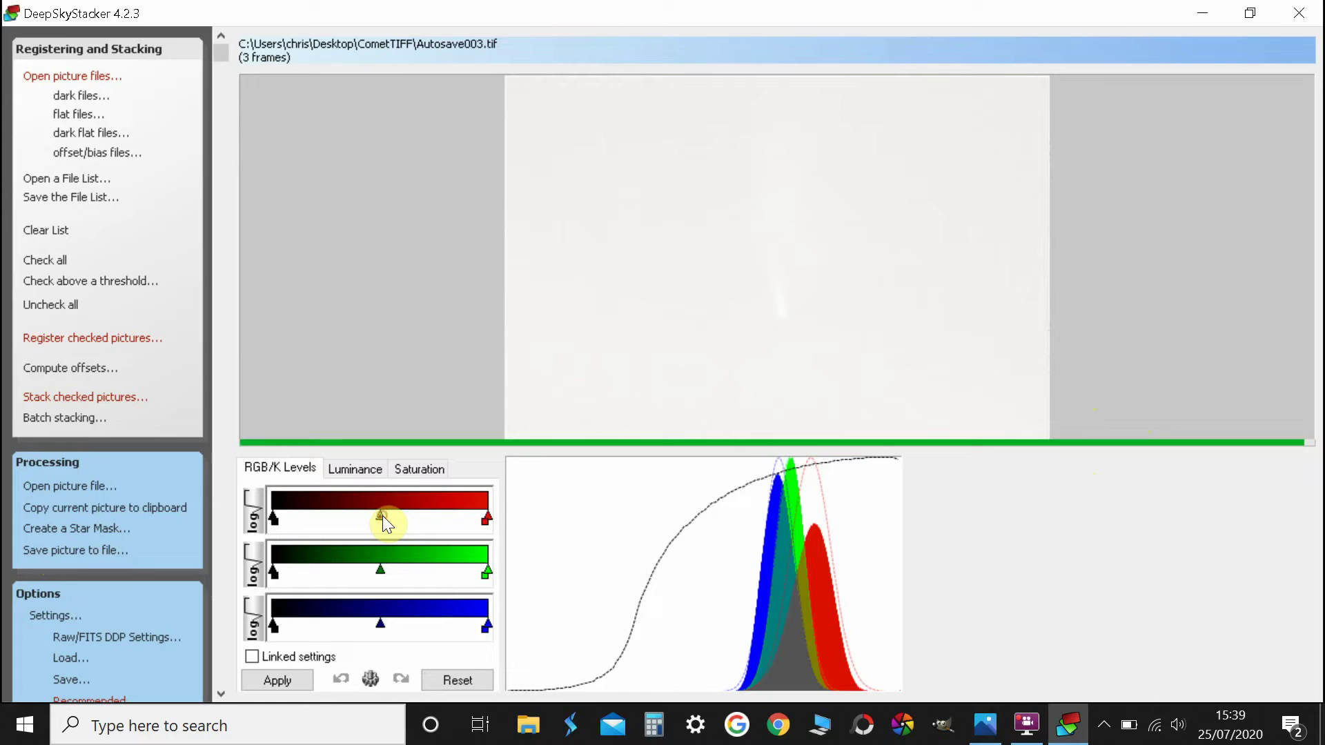
Shift the red, green and blue midpoints left so the histogram peaks overlap
{"action": "left_click_drag", "start_coordinate": [352, 514], "coordinate": [329, 518]}
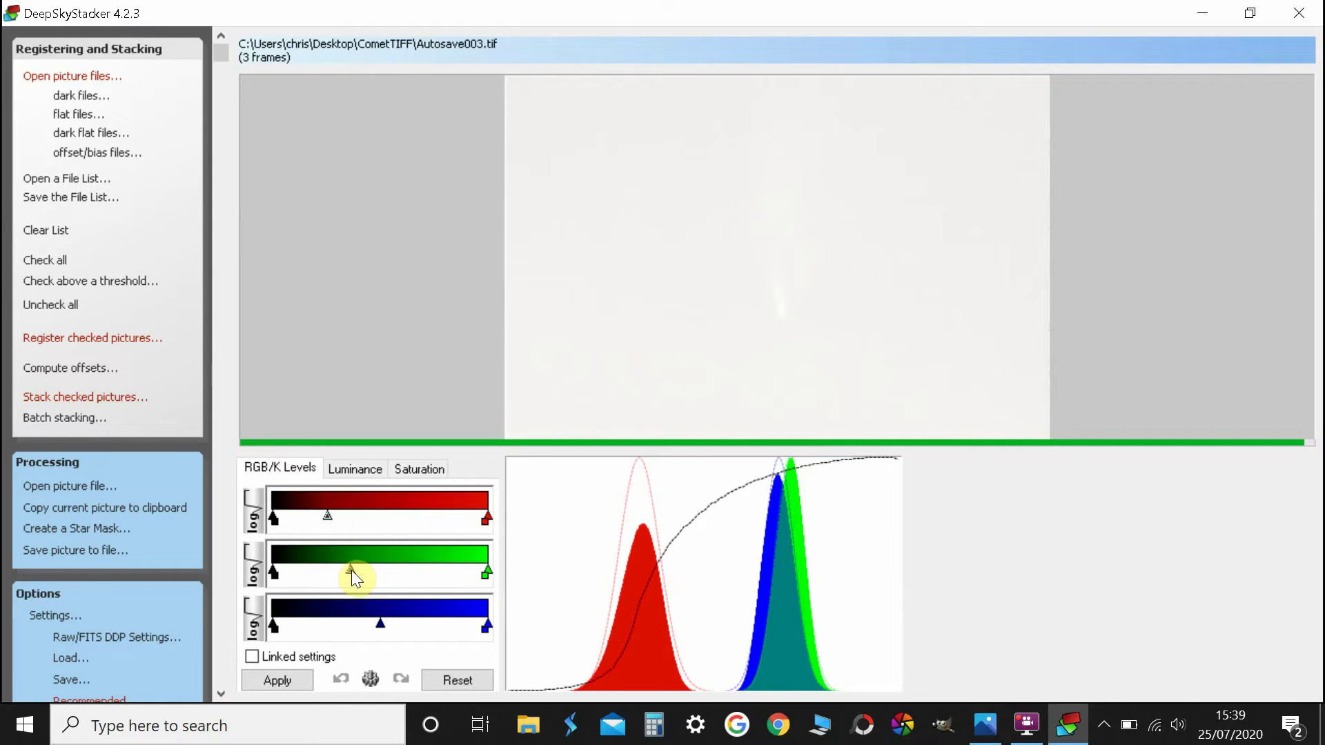
{"action": "left_click_drag", "start_coordinate": [351, 570], "coordinate": [336, 568]}
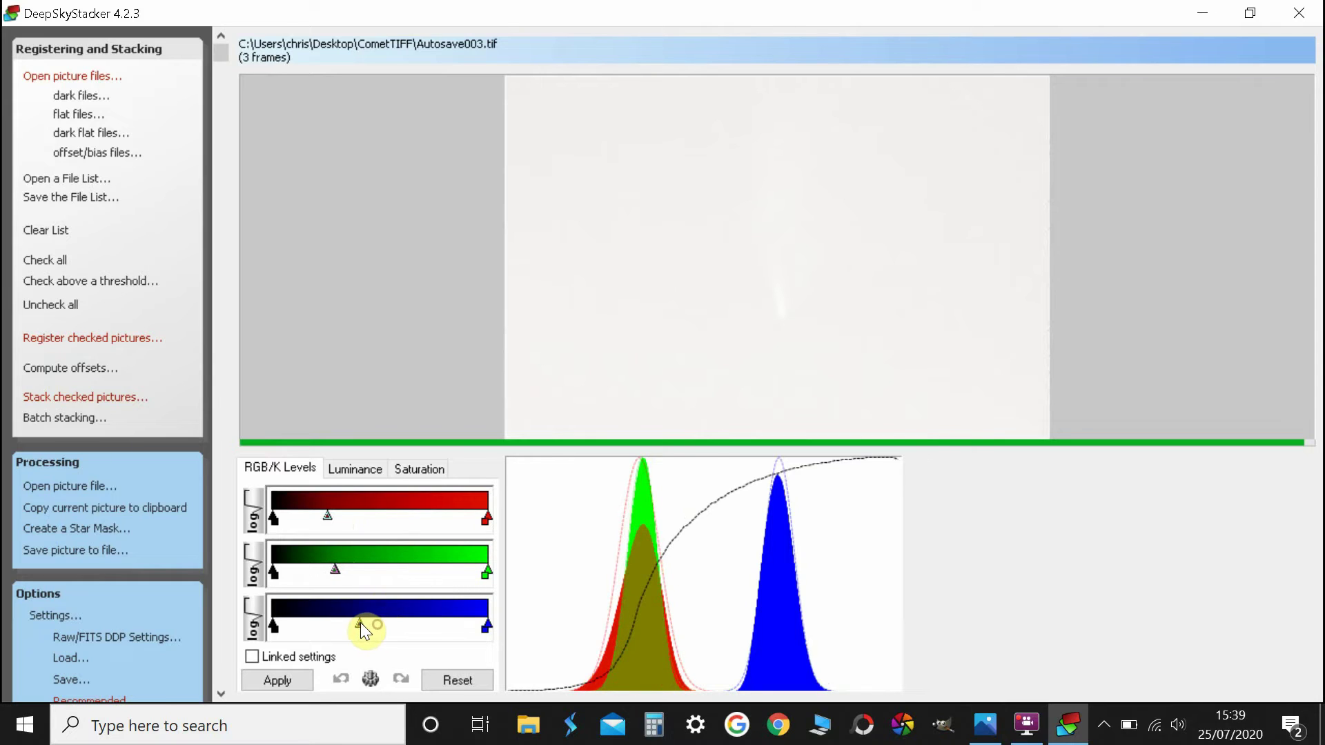
{"action": "left_click_drag", "start_coordinate": [360, 624], "coordinate": [339, 626]}
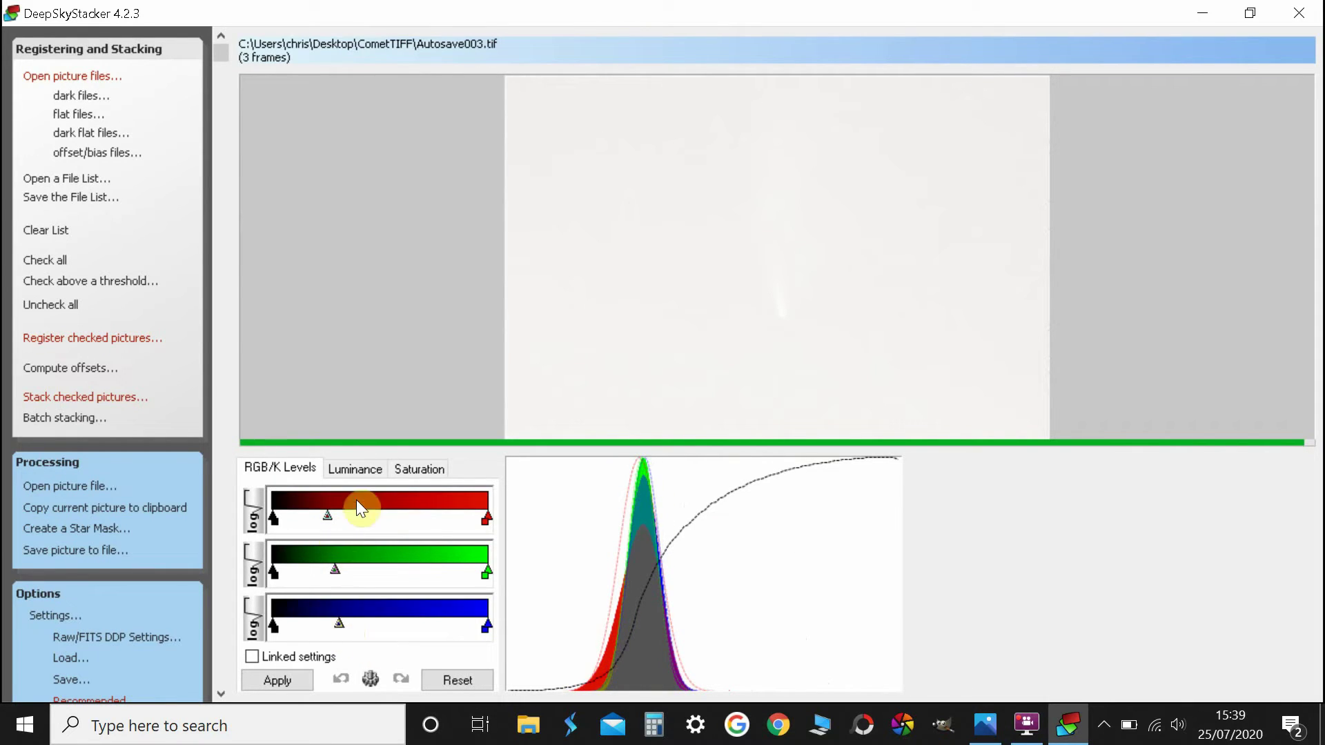
Raise luminance darkness from 80.0 to 89.5 and midtone to 39.8
{"action": "left_click", "coordinate": [349, 473]}
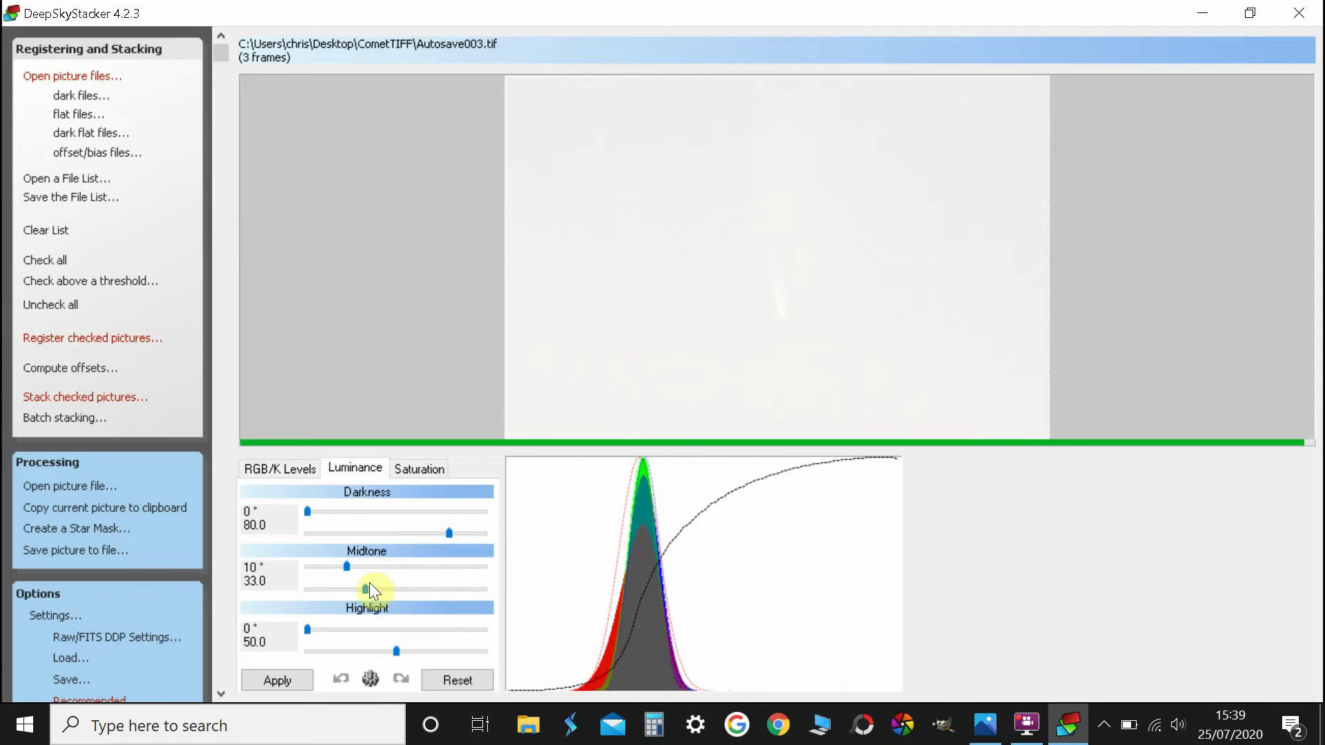
{"action": "mouse_move", "coordinate": [446, 538]}
{"action": "left_mouse_down"}
{"action": "mouse_move", "coordinate": [479, 527]}
{"action": "mouse_move", "coordinate": [464, 529]}
{"action": "left_mouse_up"}
{"action": "left_click_drag", "start_coordinate": [367, 586], "coordinate": [379, 584]}
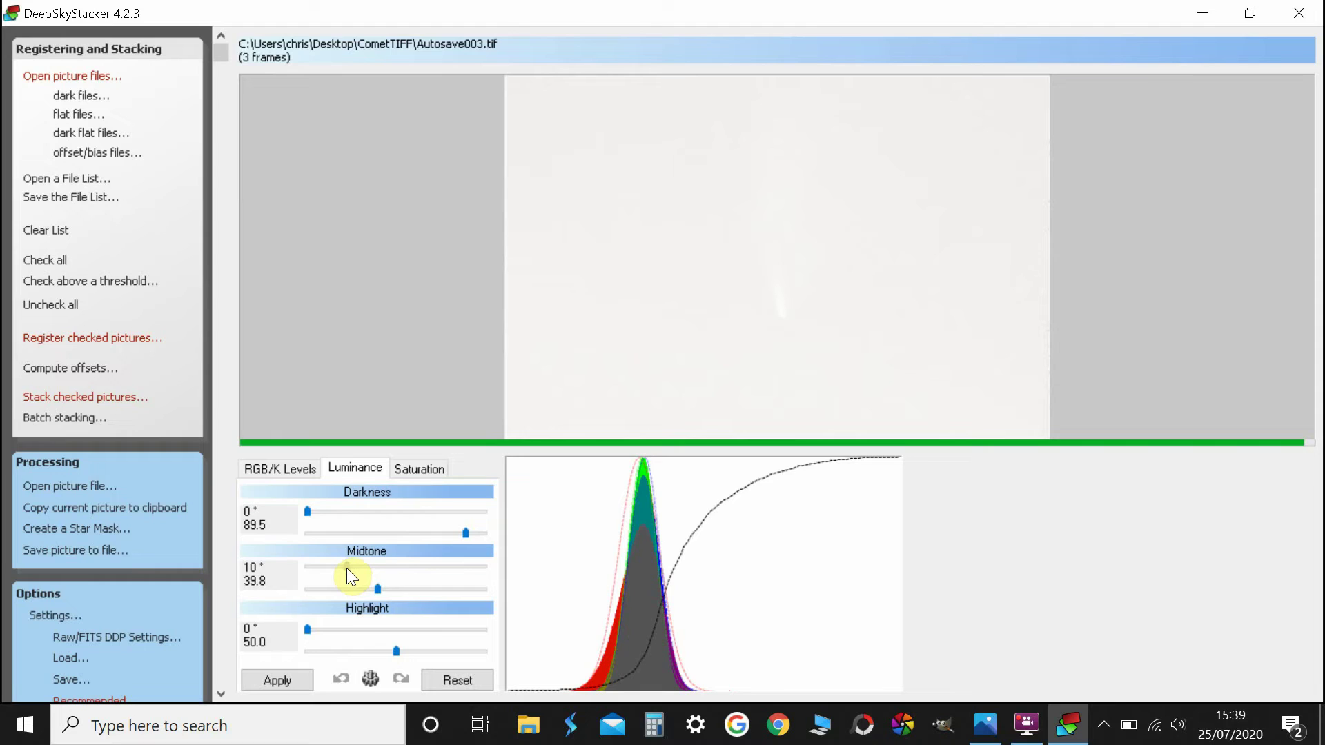
{"action": "left_click_drag", "start_coordinate": [346, 568], "coordinate": [336, 569]}
Apply a 20% saturation shift to the stacked comet image
{"action": "left_click", "coordinate": [410, 470]}
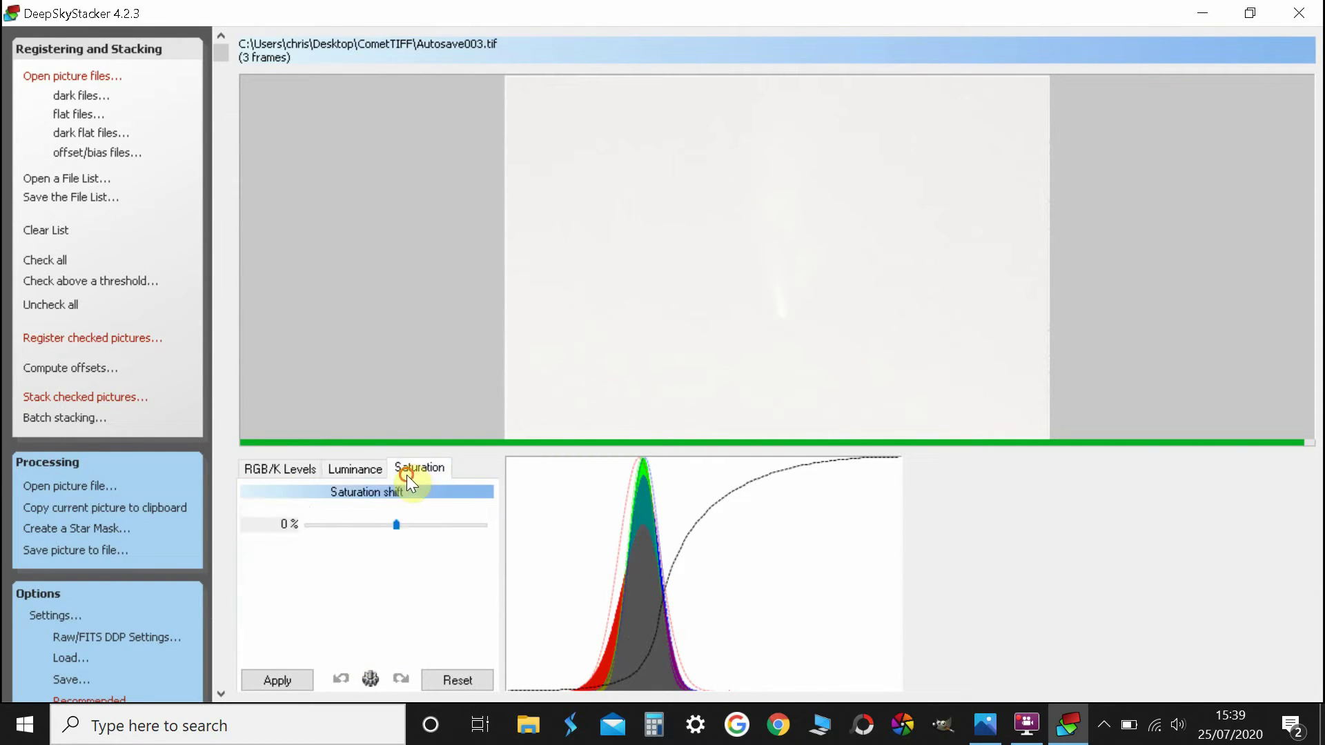
{"action": "left_click", "coordinate": [415, 526]}
{"action": "left_click", "coordinate": [290, 680]}
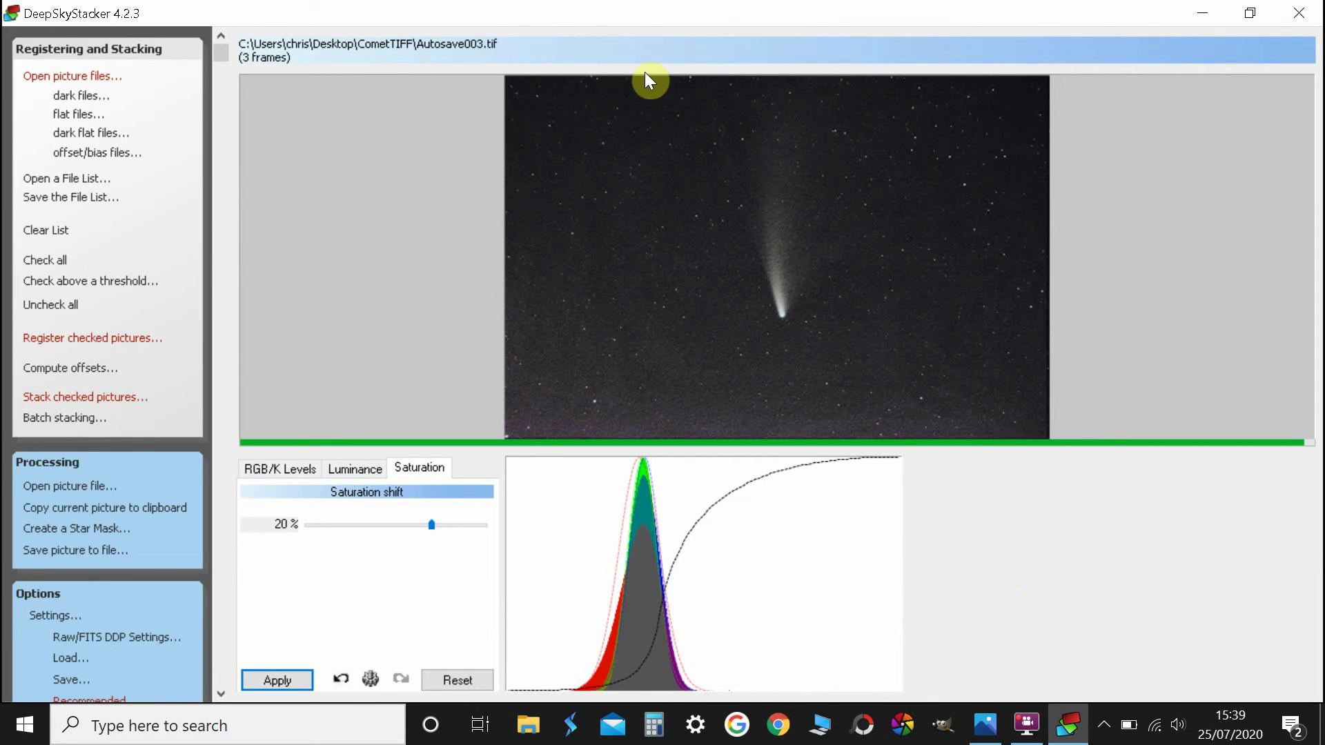
{"action": "left_click", "coordinate": [43, 550]}
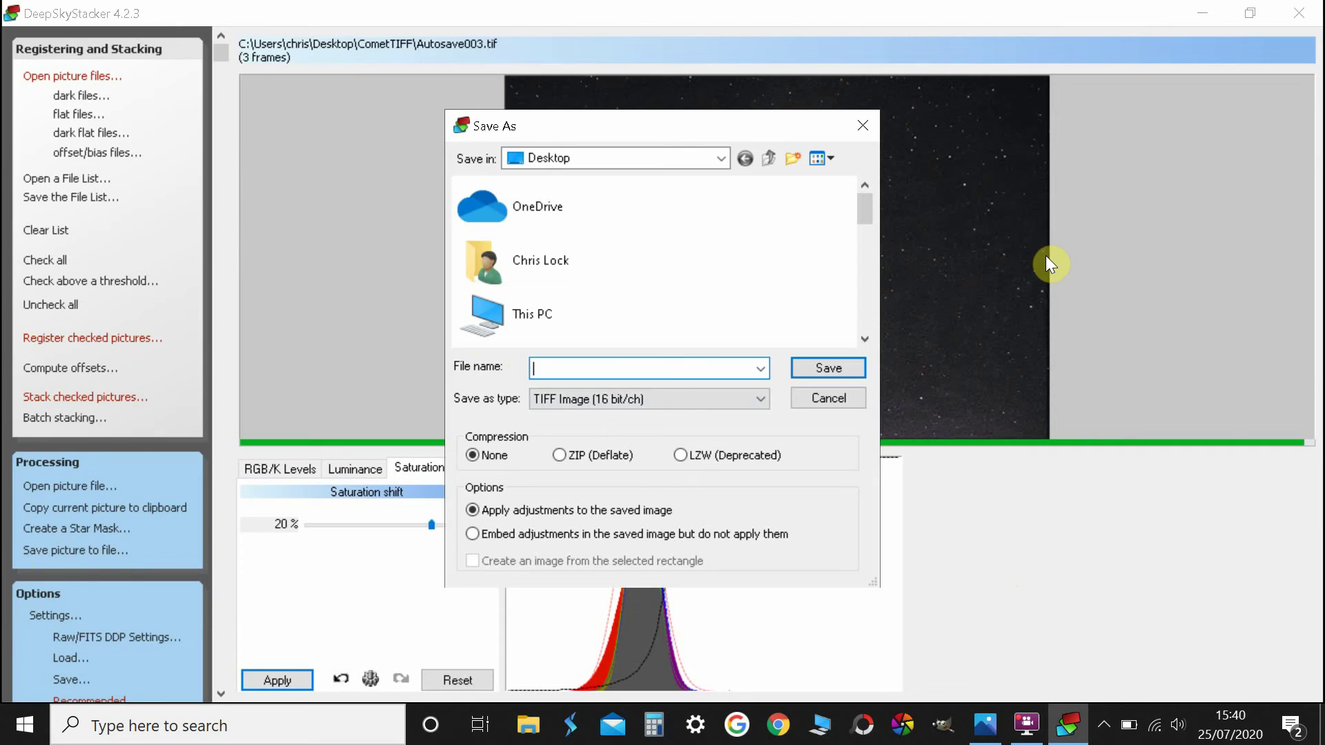
{"action": "left_click", "coordinate": [862, 126]}
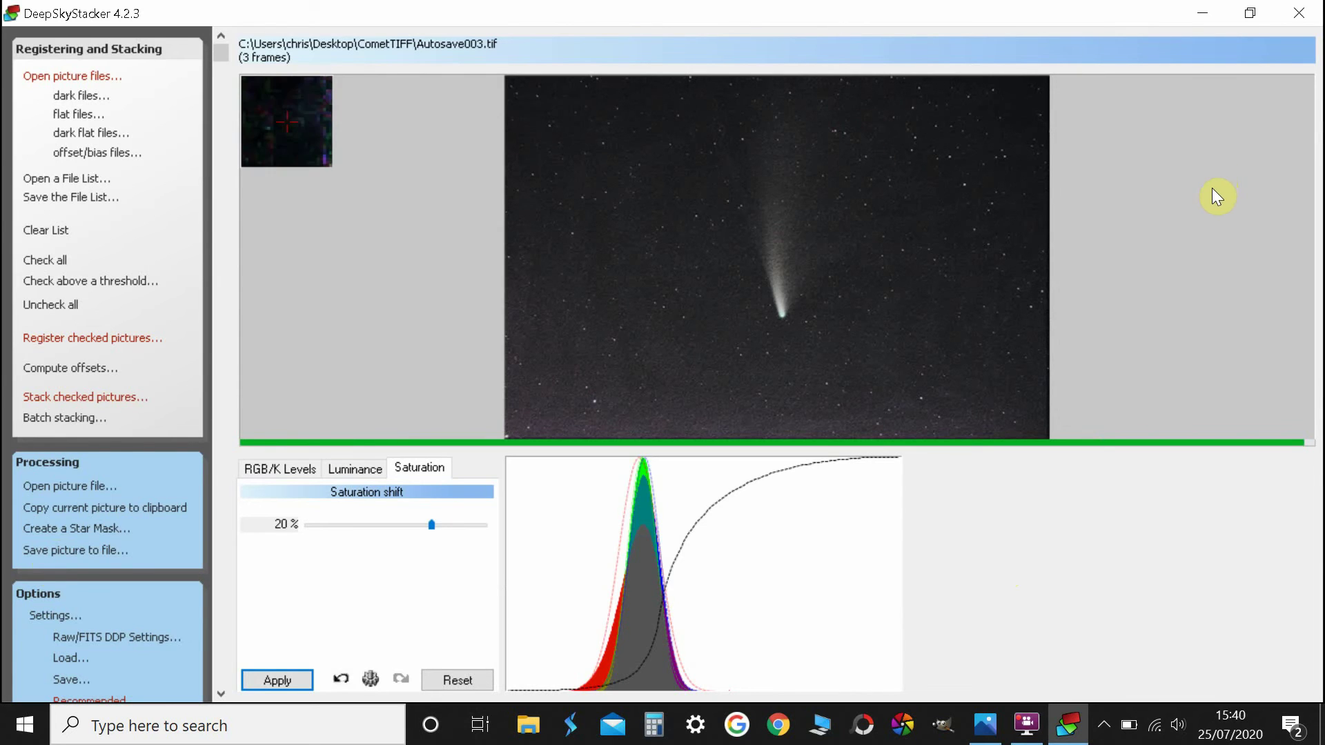